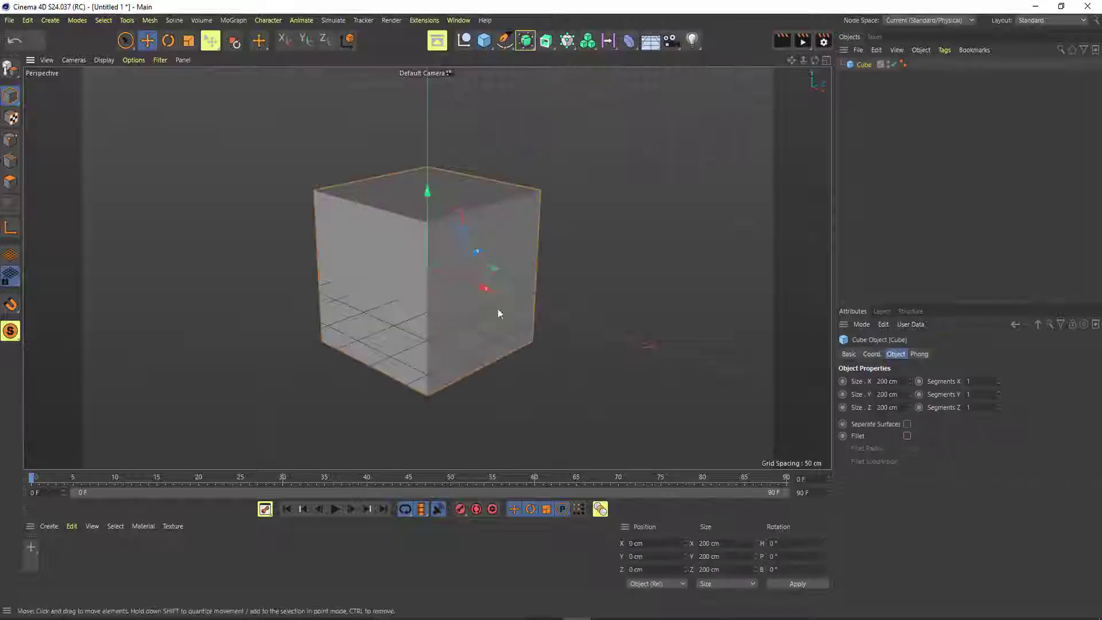
- Preview setting the cube to 350 cm wide with 50 segments along X and Z
{"action": "left_click", "coordinate": [887, 381]}
{"action": "type", "text": "350"}
{"action": "key", "text": "Return"}
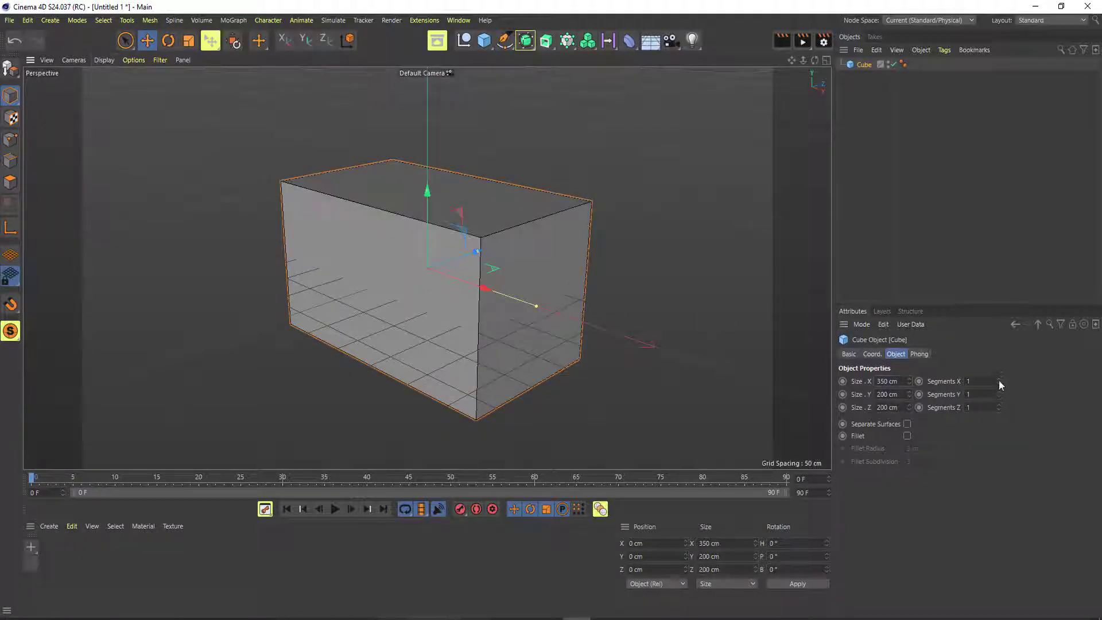
{"action": "left_click", "coordinate": [980, 381]}
{"action": "type", "text": "50"}
{"action": "key", "text": "Return"}
{"action": "left_click", "coordinate": [980, 407]}
{"action": "type", "text": "50"}
{"action": "key", "text": "Return"}
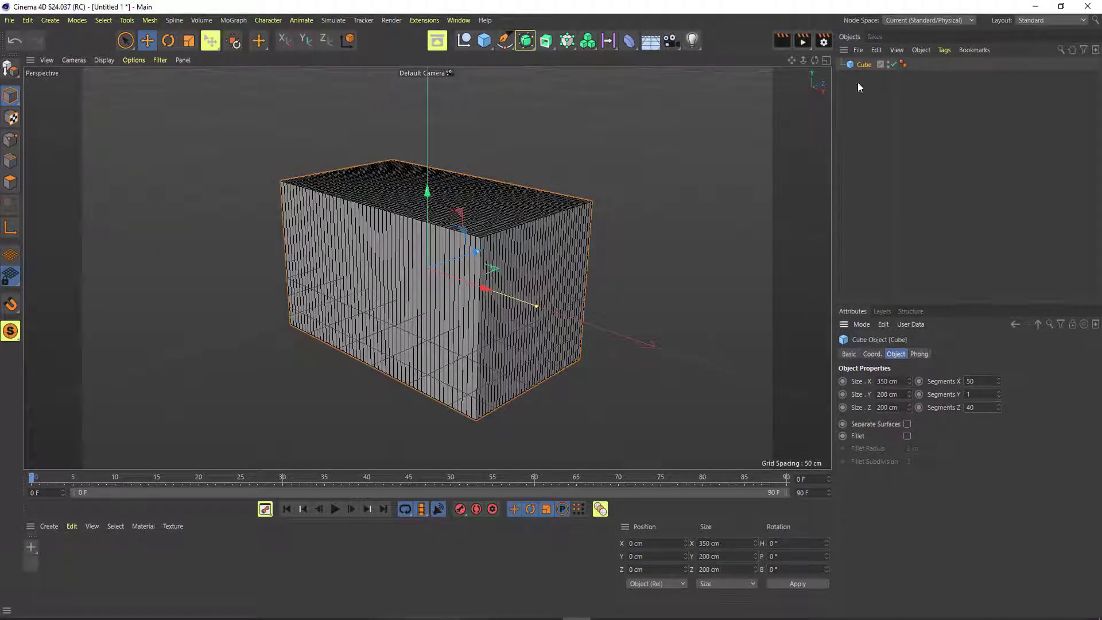
- Make the cube editable and select all its polygons in Polygons mode
{"action": "left_click", "coordinate": [11, 68]}
{"action": "left_click", "coordinate": [11, 183]}
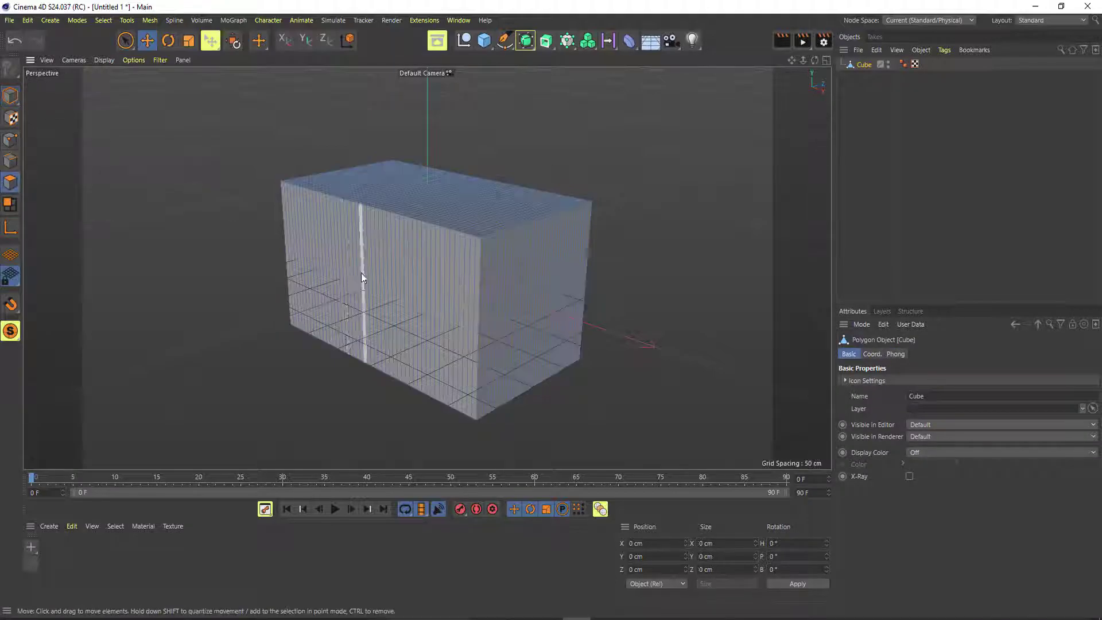
{"action": "key", "text": "u"}
{"action": "key", "text": "l"}
{"action": "key", "text": "ctrl+a"}
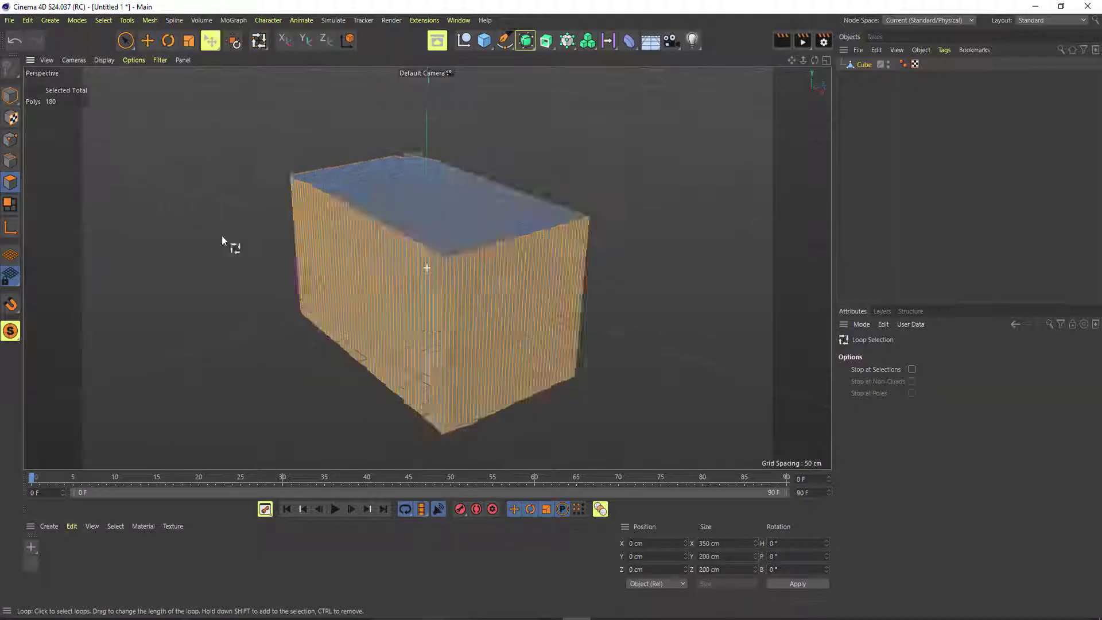
- Add a Cloth tag to the cube in the Object Manager
{"action": "left_click", "coordinate": [864, 64]}
{"action": "right_click", "coordinate": [864, 64]}
{"action": "left_click", "coordinate": [1045, 205]}
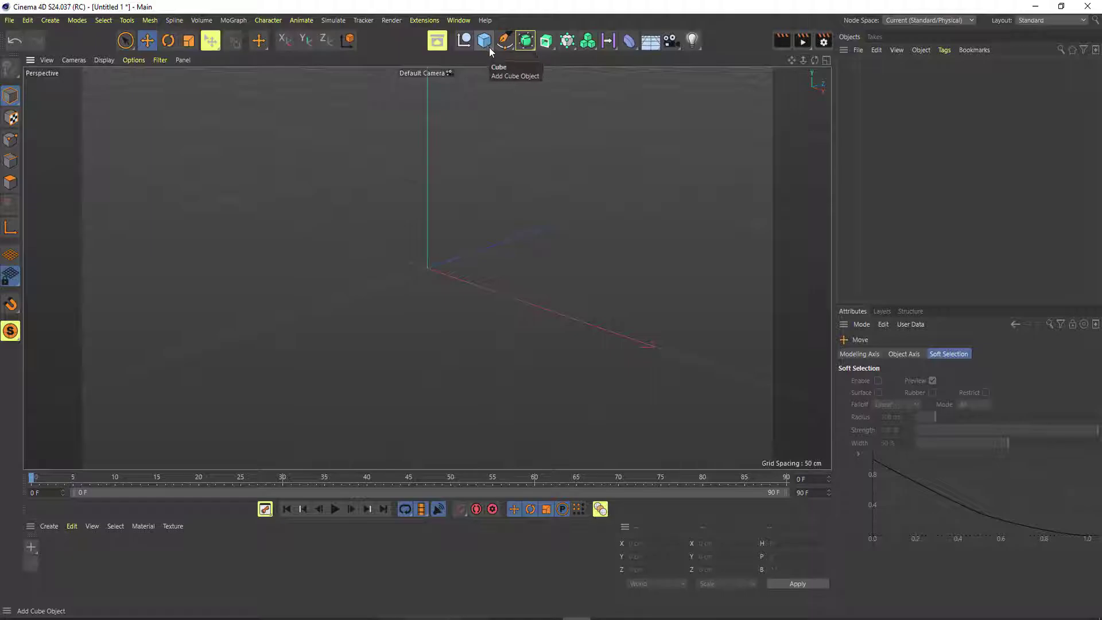
- Add a default 200 cm Cube from the primitives palette
{"action": "left_click", "coordinate": [490, 46]}
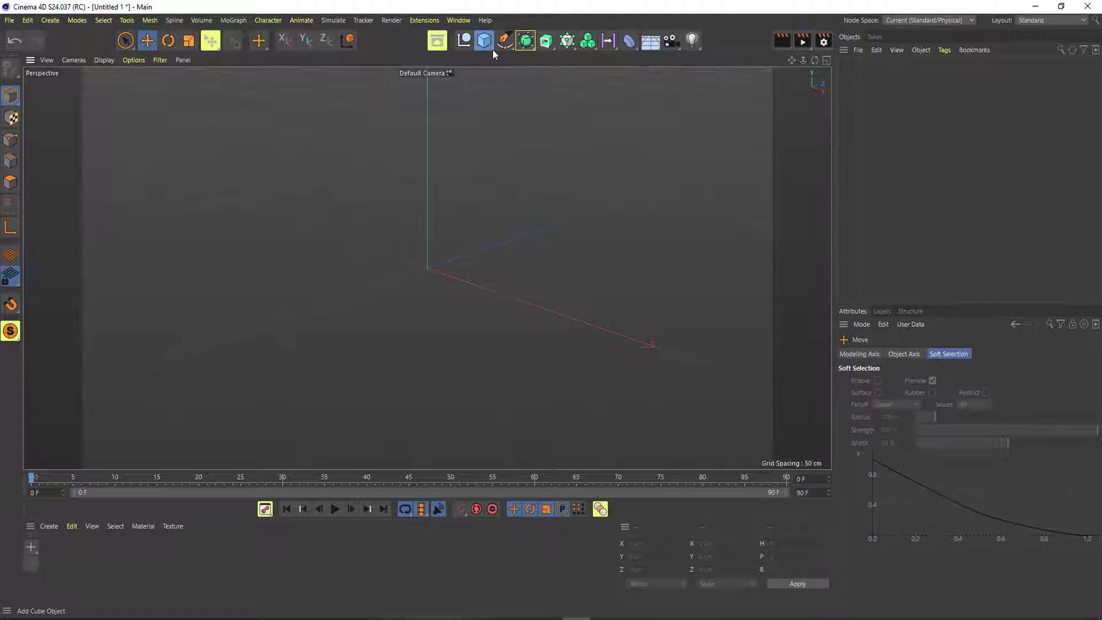
{"action": "left_click", "coordinate": [493, 50]}
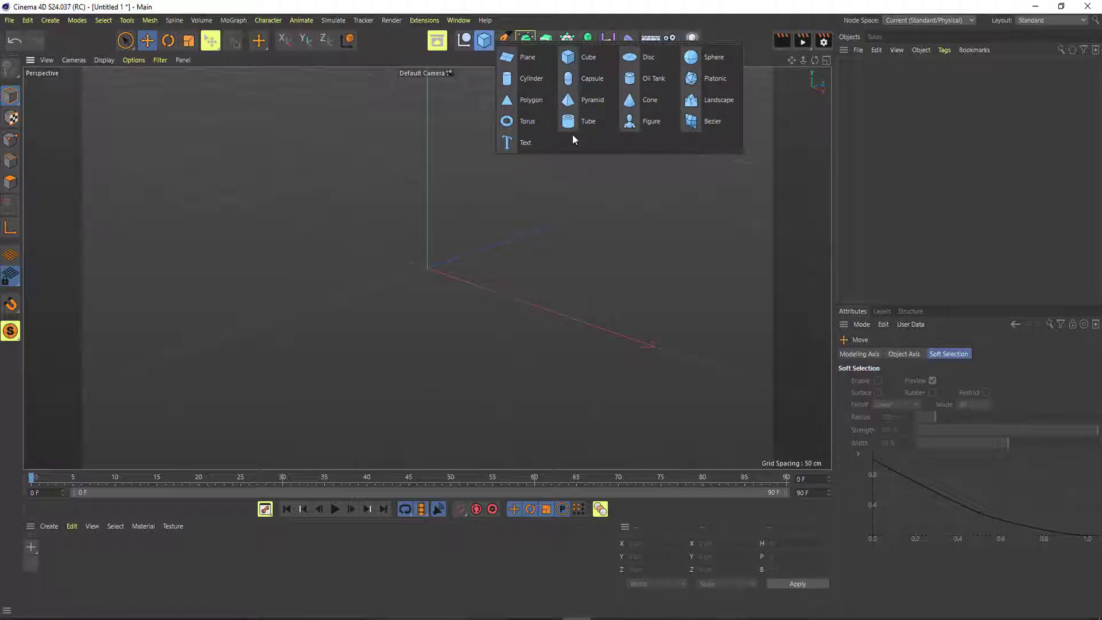
{"action": "left_click", "coordinate": [568, 58]}
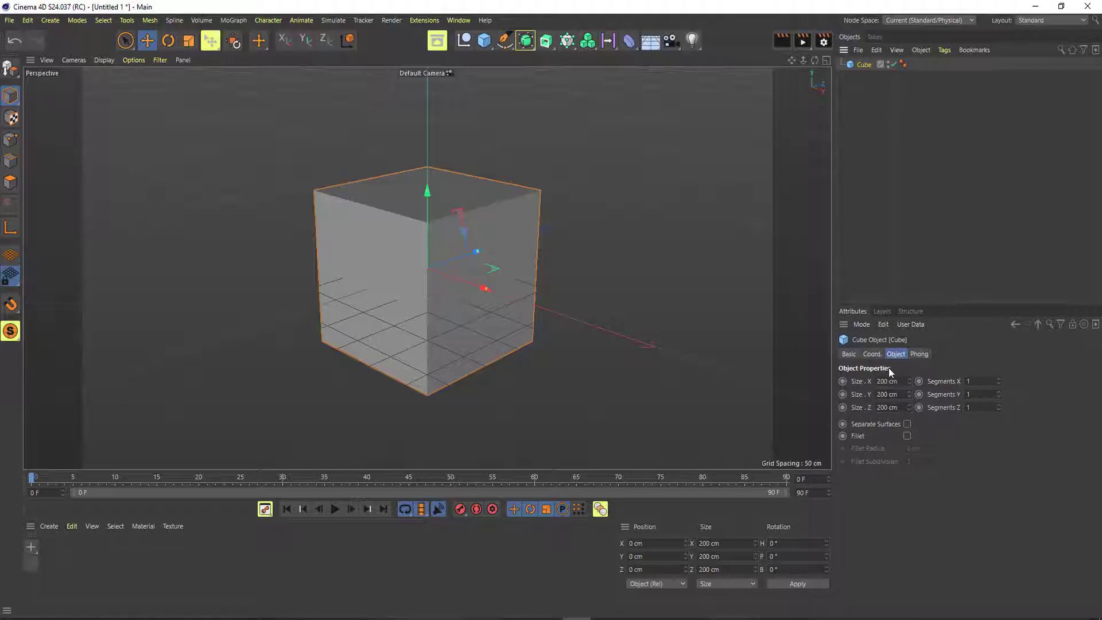
- Set the cube's Size X to 350 cm, keeping Y and Z at 200 cm
{"action": "left_click", "coordinate": [895, 382]}
{"action": "key", "text": "Return"}
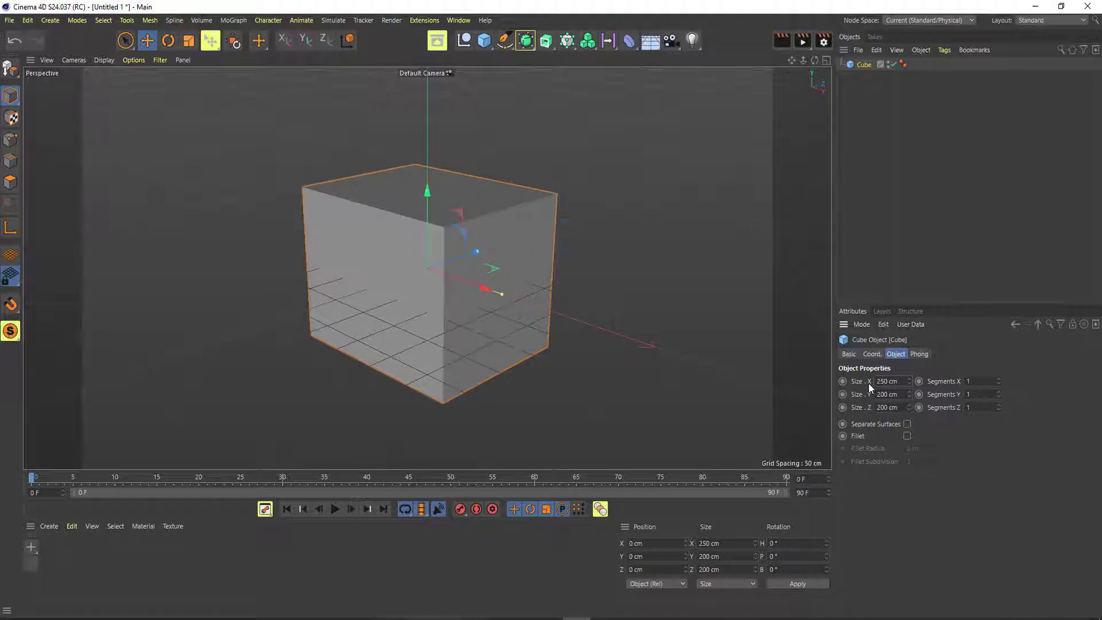
{"action": "left_click", "coordinate": [882, 381]}
{"action": "type", "text": "350"}
{"action": "key", "text": "Return"}
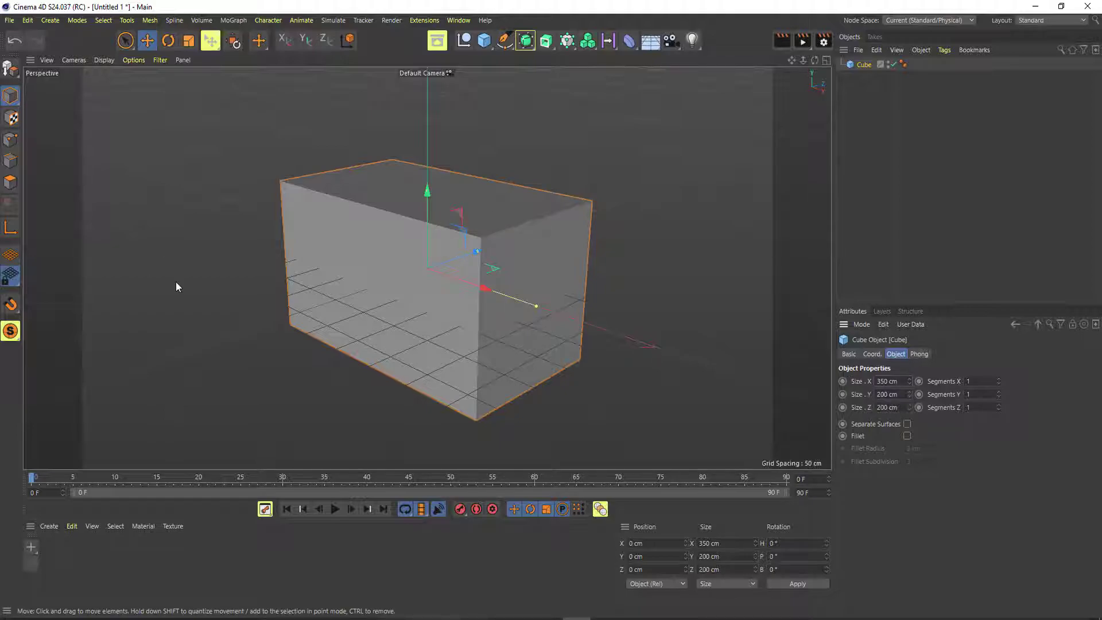
{"action": "left_click", "coordinate": [103, 60]}
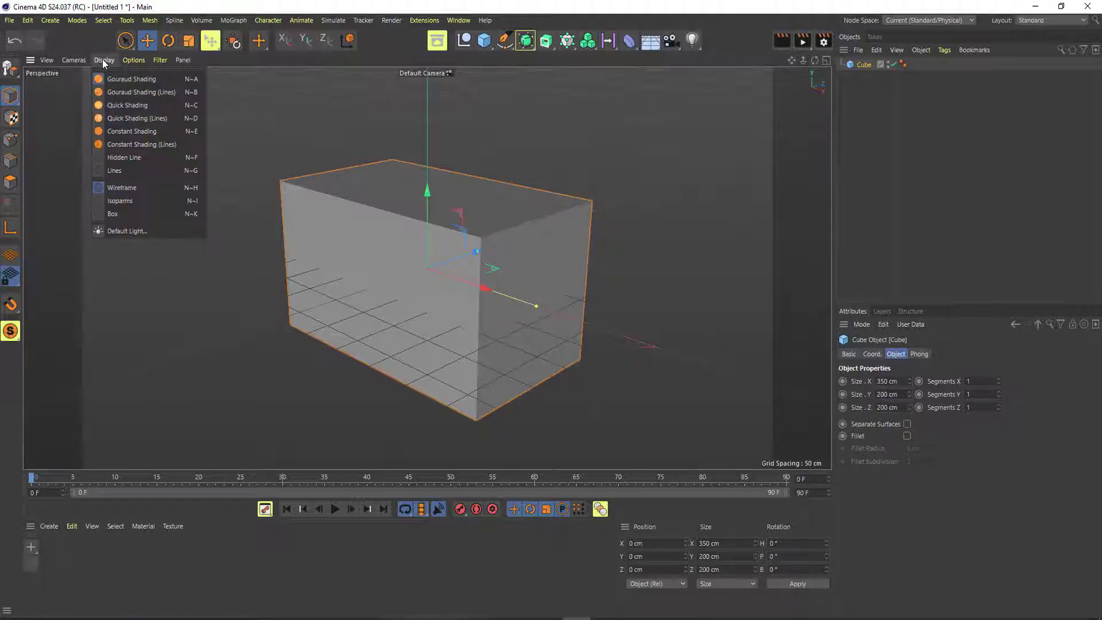
- Switch the viewport to Gouraud Shading (Lines) so the box's edges are drawn
{"action": "left_click", "coordinate": [121, 95]}
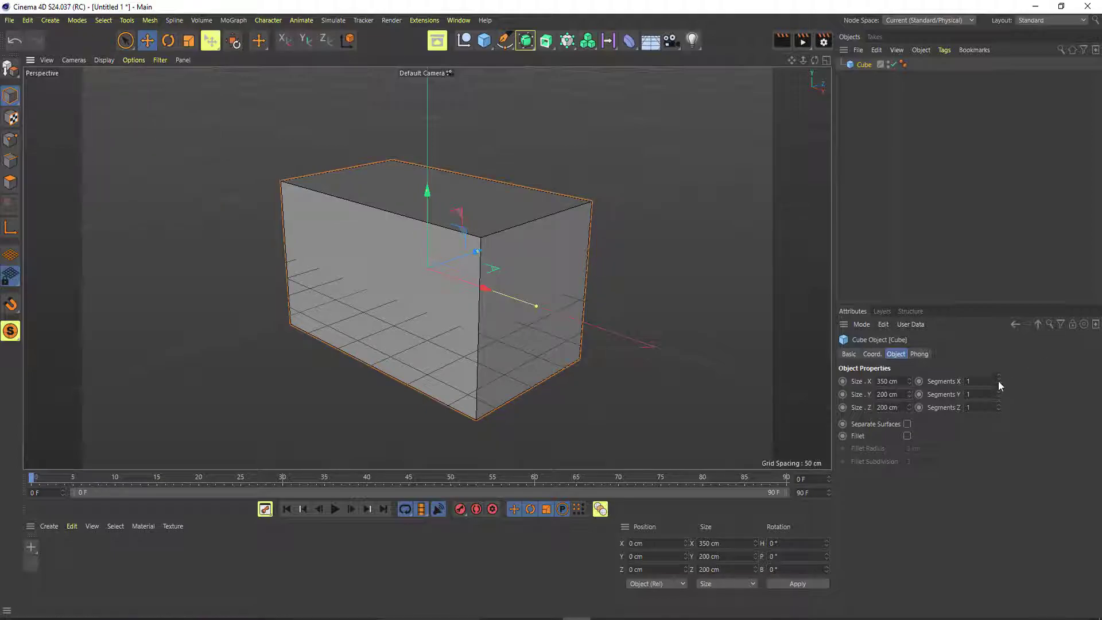
{"action": "left_click_drag", "start_coordinate": [998, 381], "coordinate": [999, 368]}
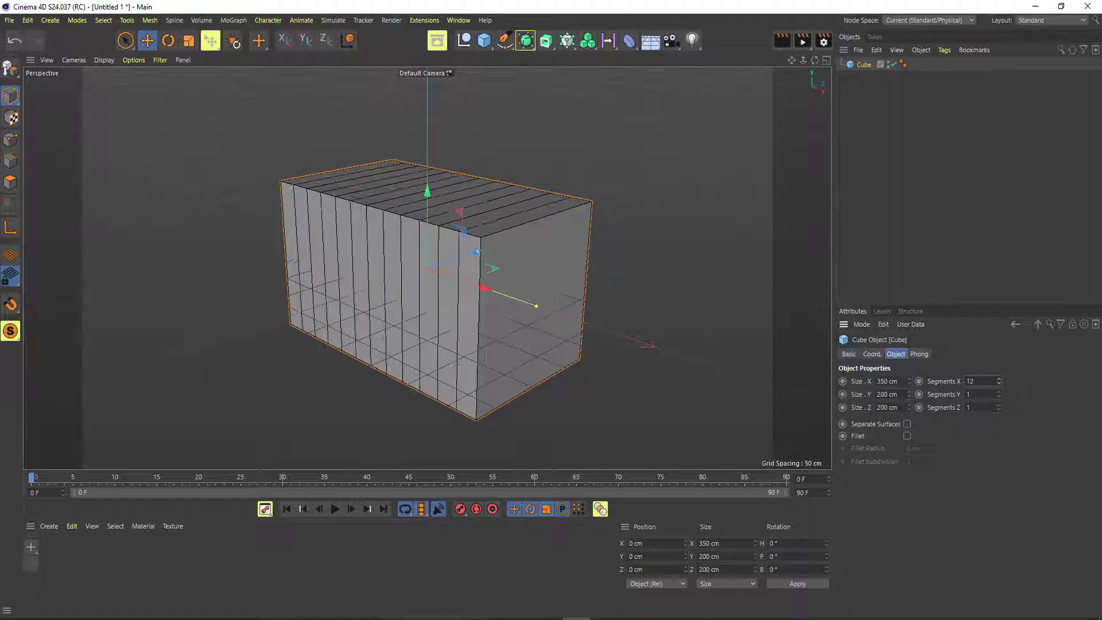
{"action": "key", "text": "ctrl+z"}
{"action": "left_click", "coordinate": [104, 60]}
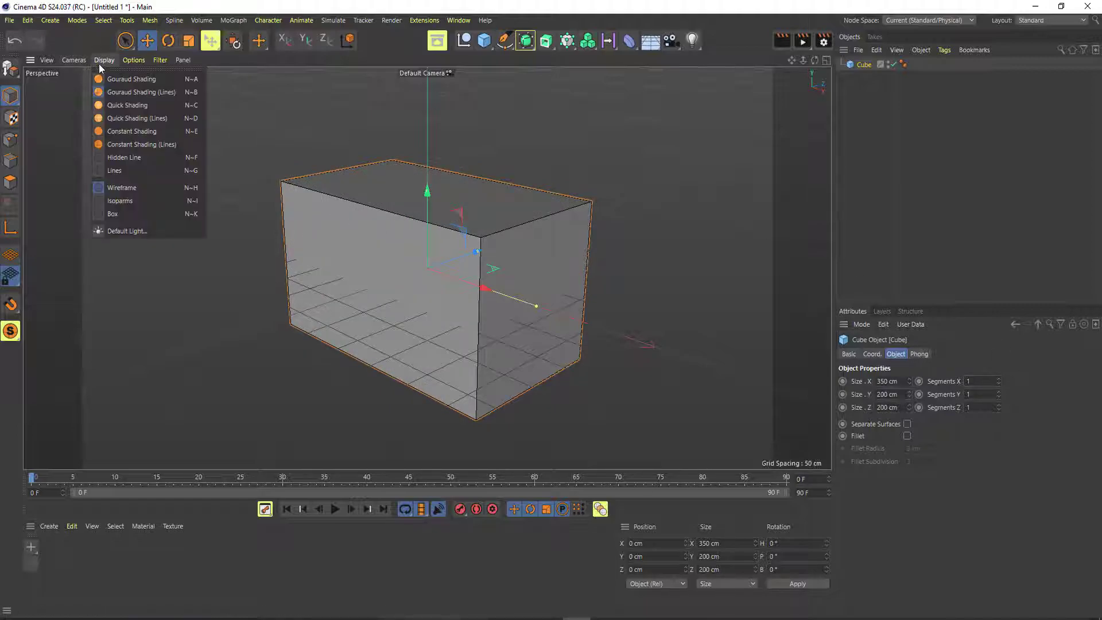
{"action": "left_click", "coordinate": [153, 80]}
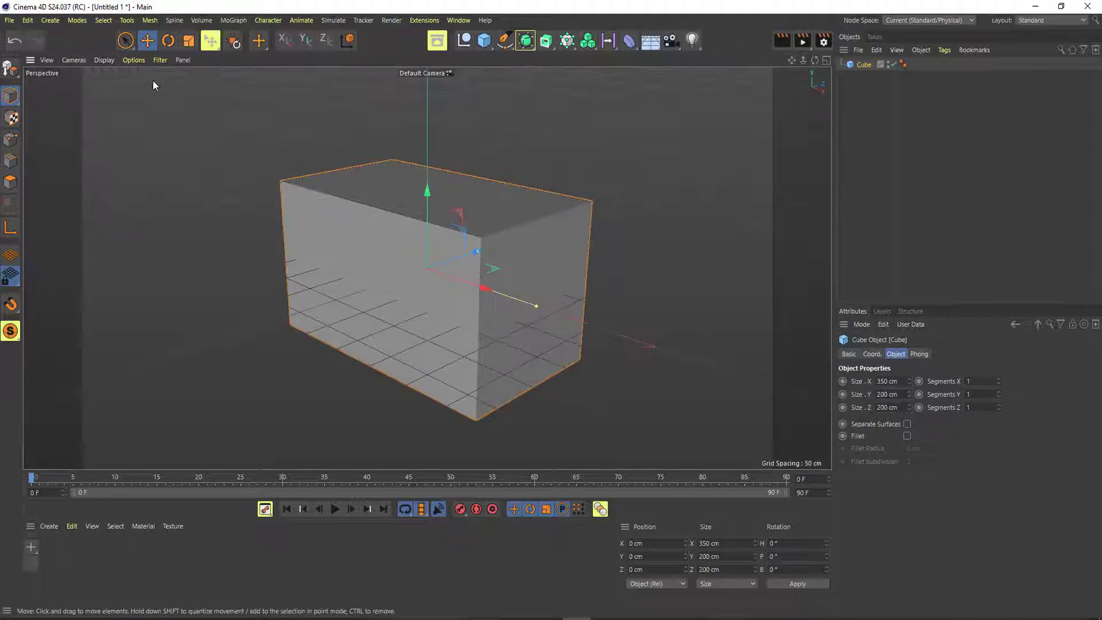
{"action": "double_click", "coordinate": [996, 378]}
{"action": "type", "text": "10"}
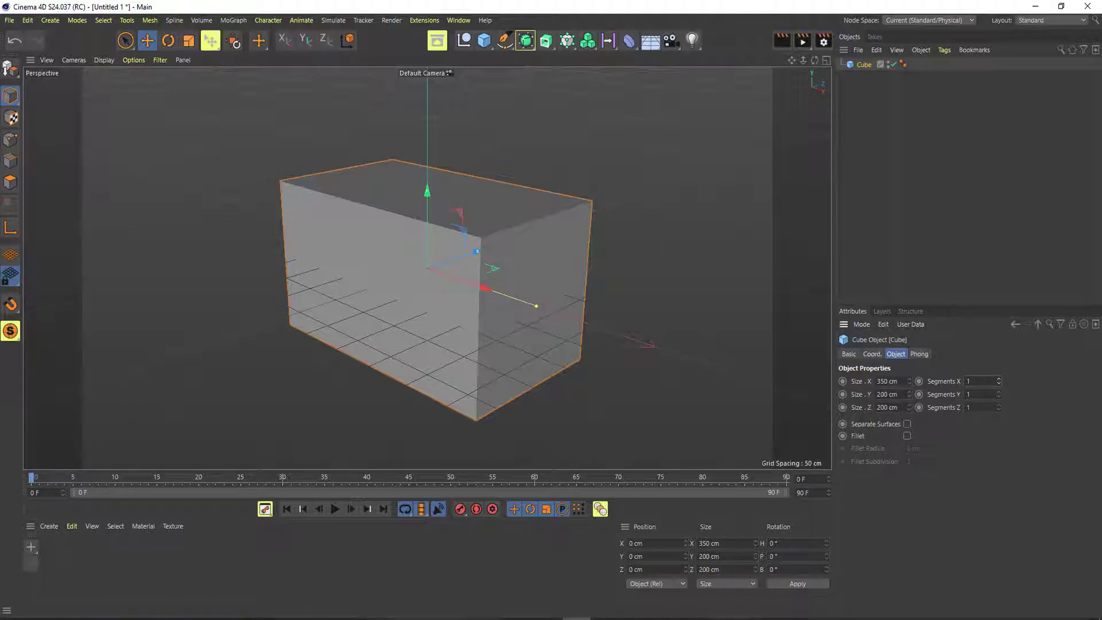
{"action": "left_click", "coordinate": [103, 59]}
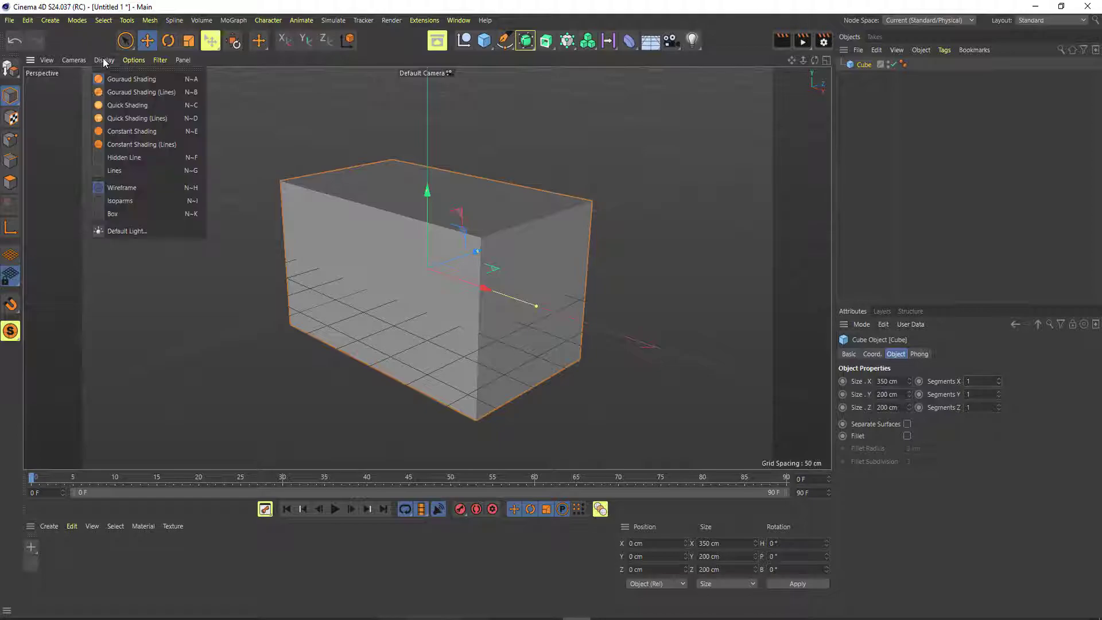
{"action": "left_click", "coordinate": [113, 92]}
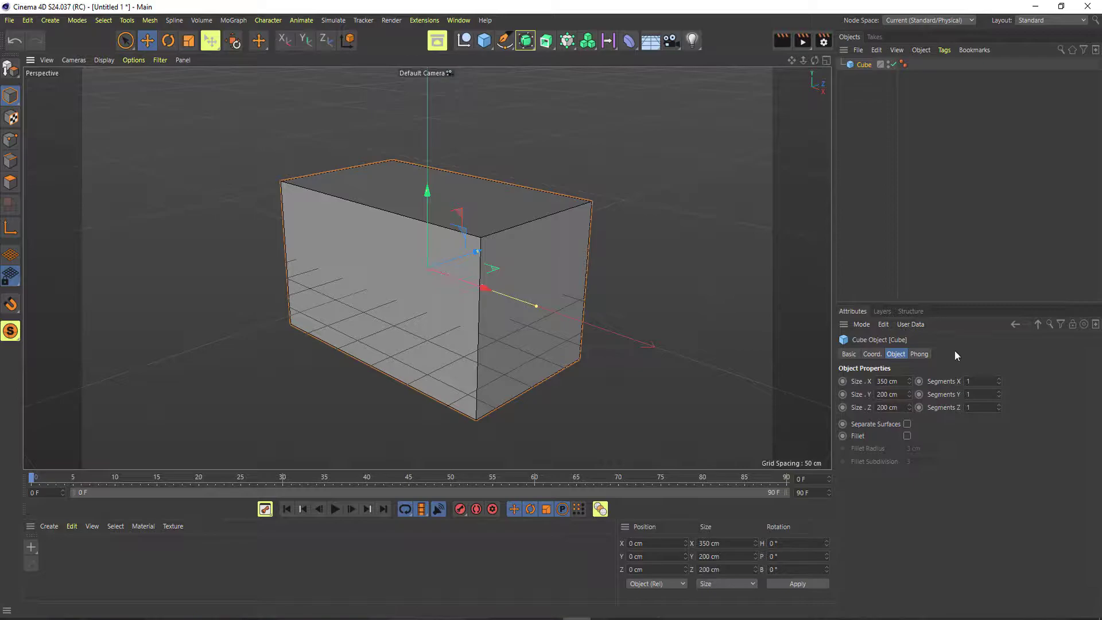
- Give the box 50 segments along X and 40 along Z
{"action": "left_click", "coordinate": [996, 381]}
{"action": "type", "text": "50"}
{"action": "key", "text": "Return"}
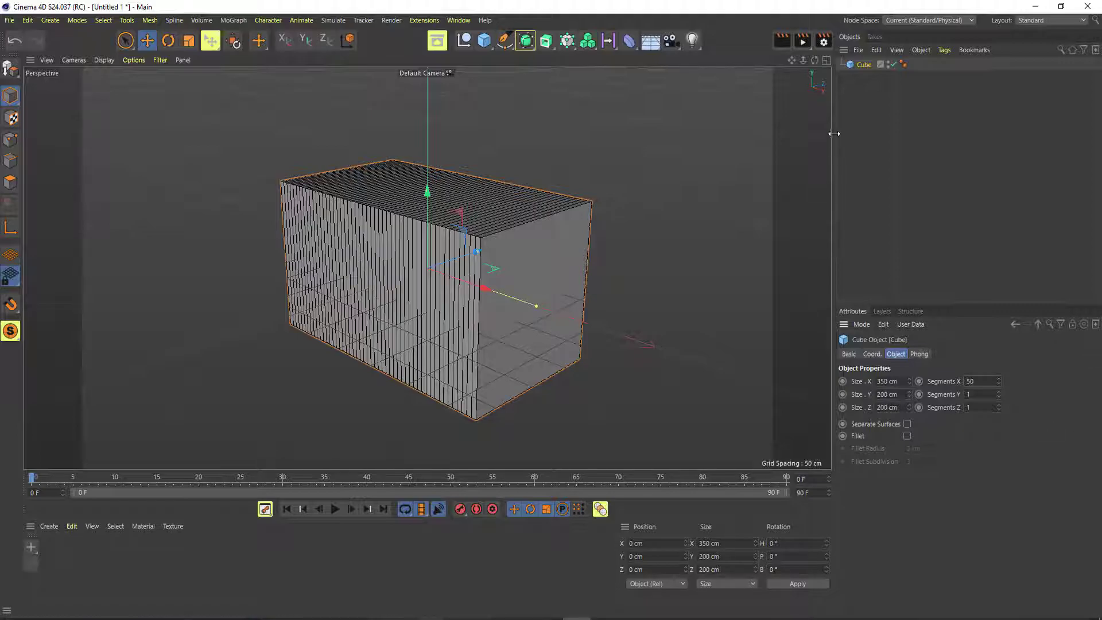
{"action": "left_click", "coordinate": [975, 406]}
{"action": "key", "text": "BackSpace"}
{"action": "type", "text": "40"}
{"action": "key", "text": "Return"}
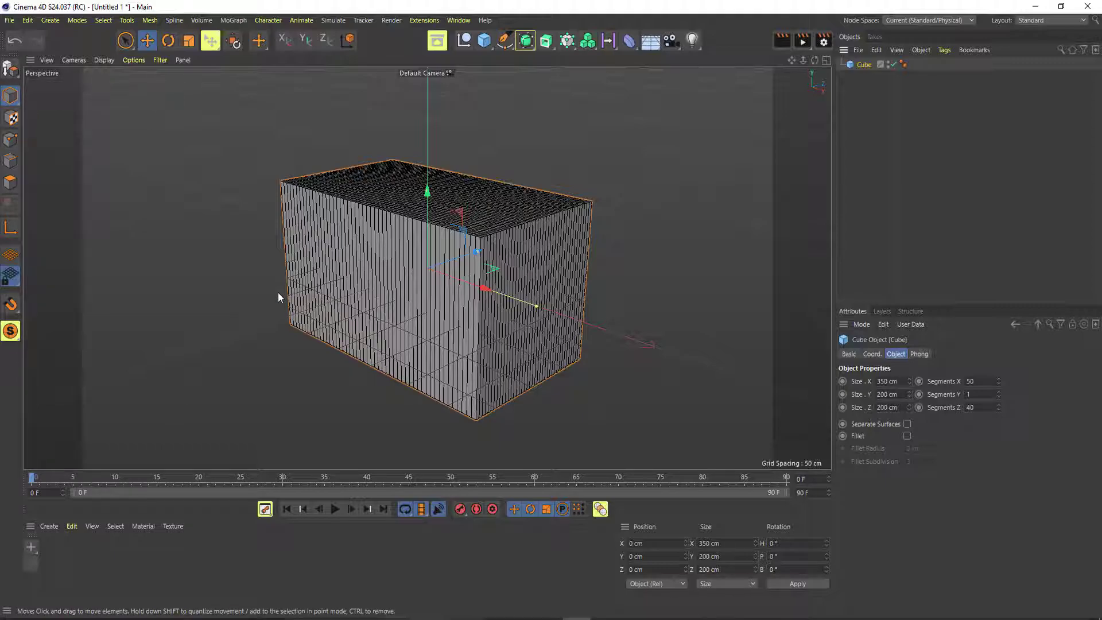
- Make the box editable with C and switch to Polygons mode, leaving nothing selected
{"action": "key", "text": "c"}
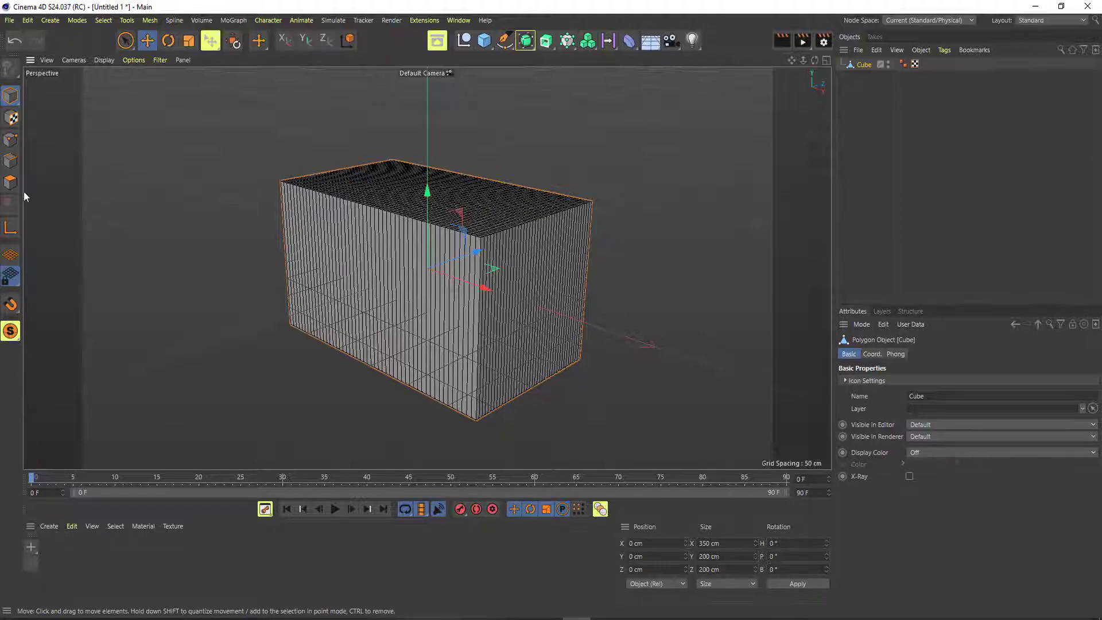
{"action": "left_click", "coordinate": [4, 183]}
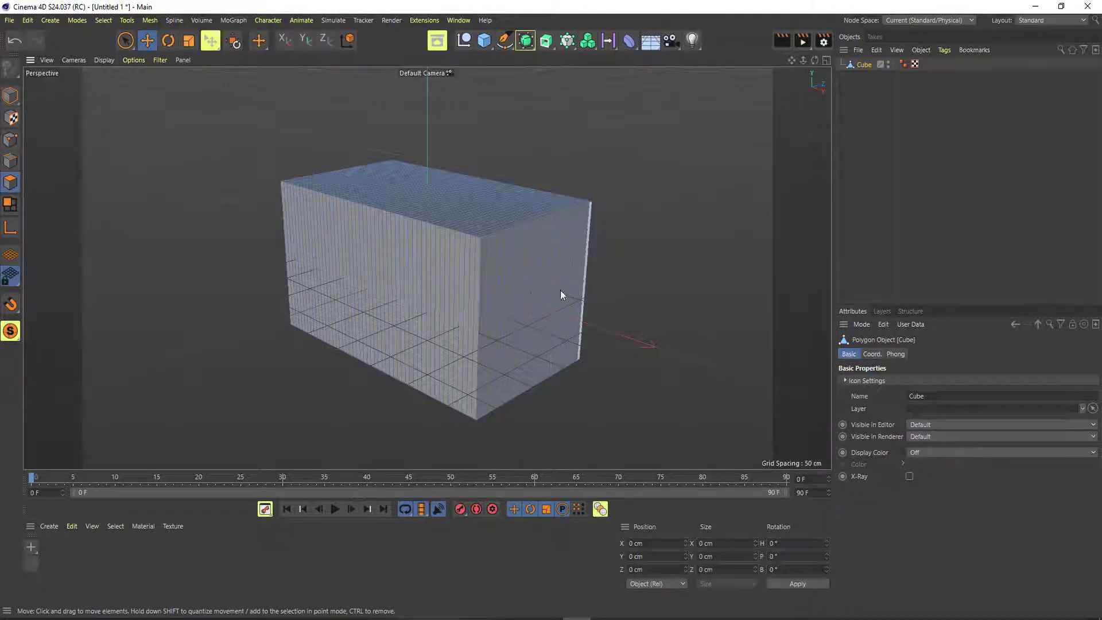
{"action": "left_click", "coordinate": [364, 270]}
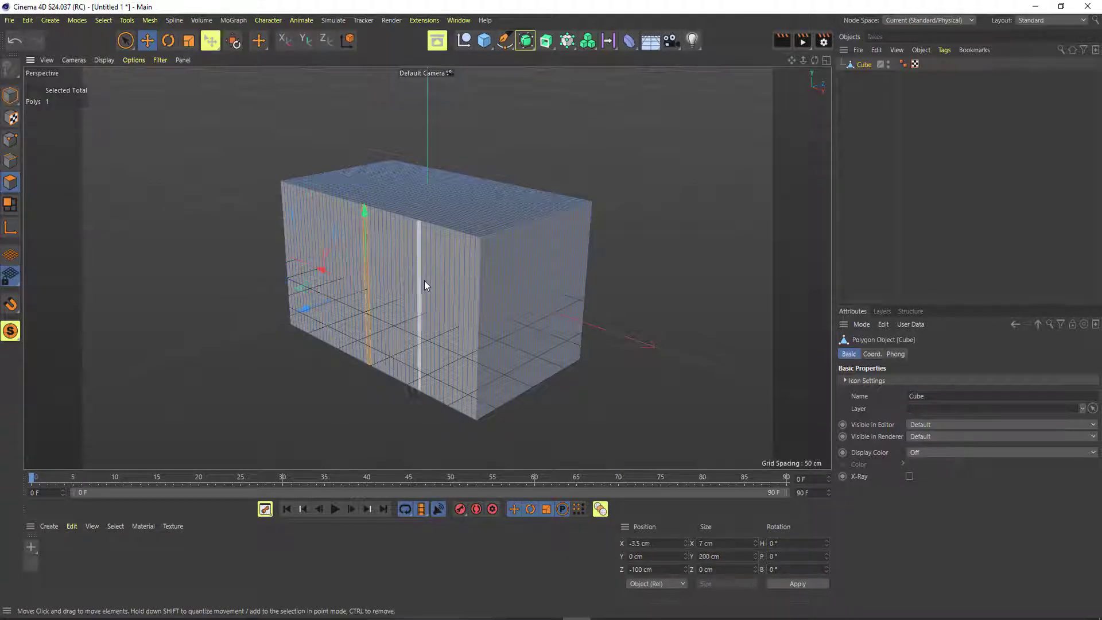
{"action": "left_click", "coordinate": [425, 281]}
{"action": "left_click", "coordinate": [528, 292]}
{"action": "left_click", "coordinate": [596, 280]}
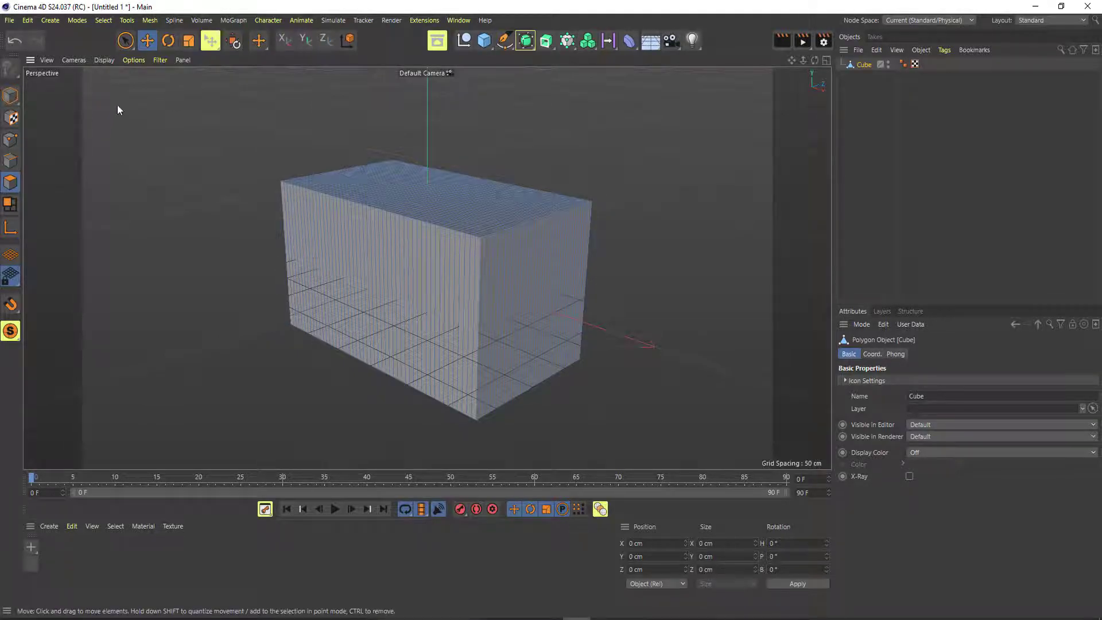
{"action": "left_click", "coordinate": [101, 21]}
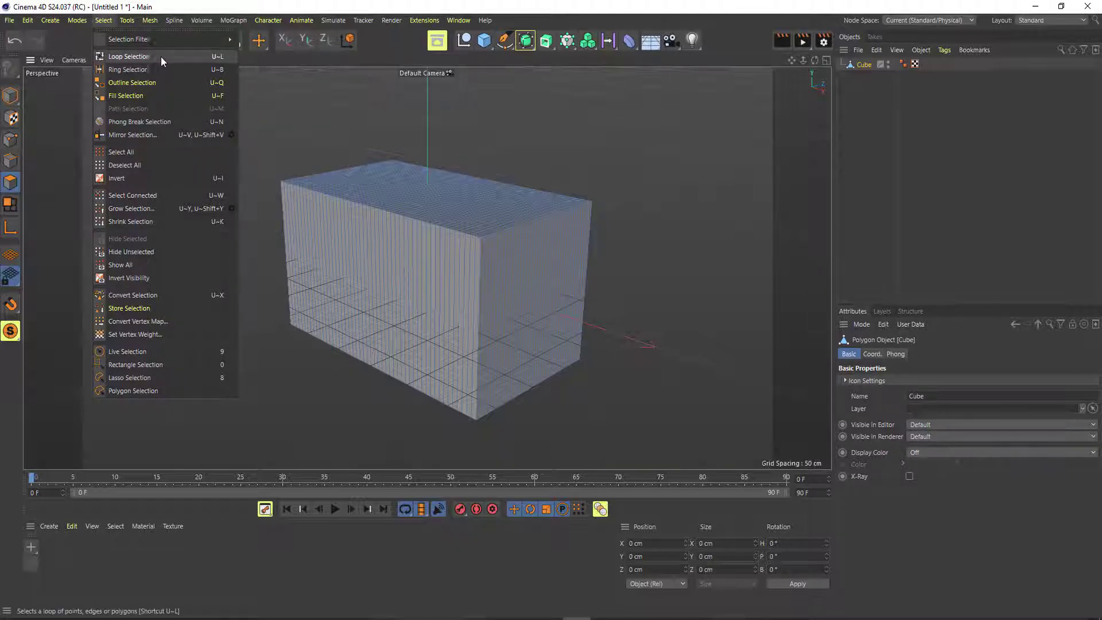
- Activate the Loop Selection tool with the U, L hotkeys
{"action": "left_click", "coordinate": [221, 57]}
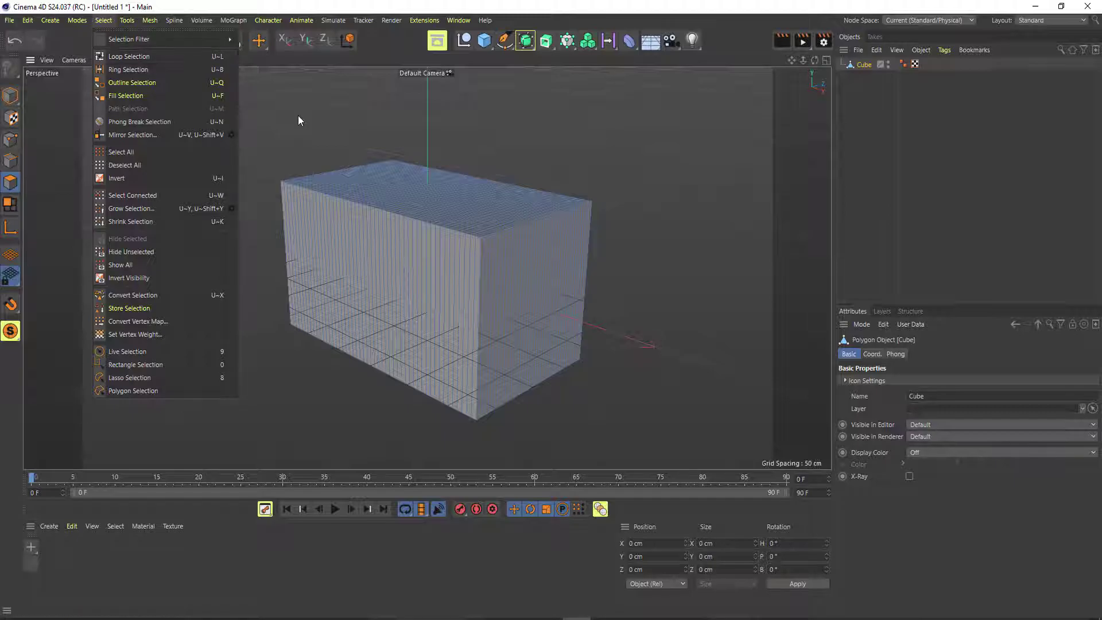
{"action": "left_click", "coordinate": [346, 247]}
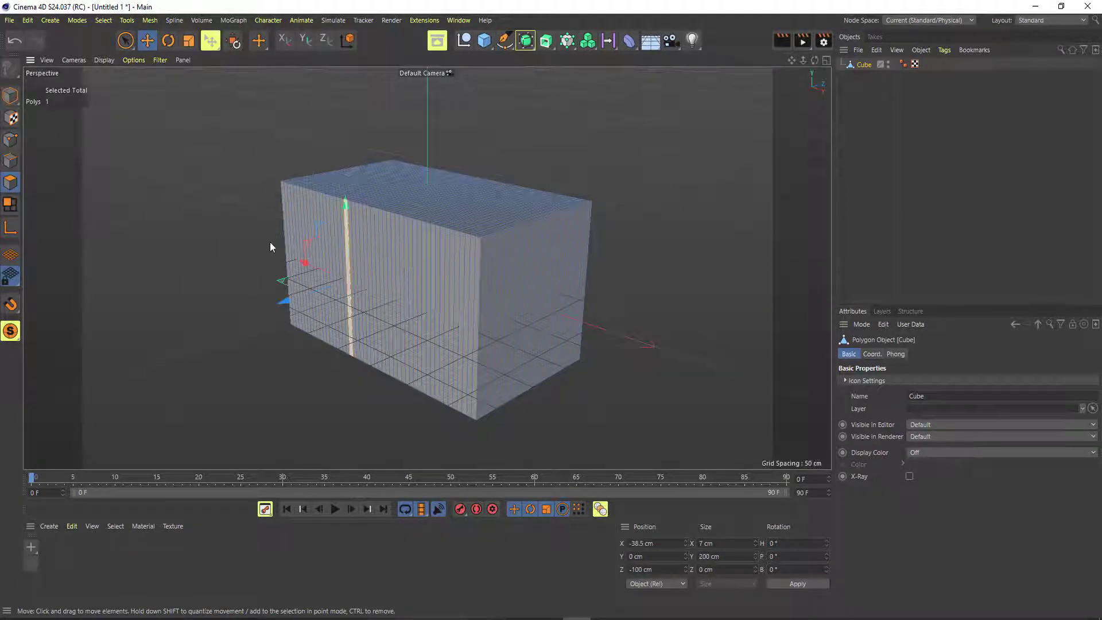
{"action": "left_click", "coordinate": [462, 265]}
{"action": "left_click", "coordinate": [550, 278]}
{"action": "left_click", "coordinate": [549, 285], "text": "ctrl"}
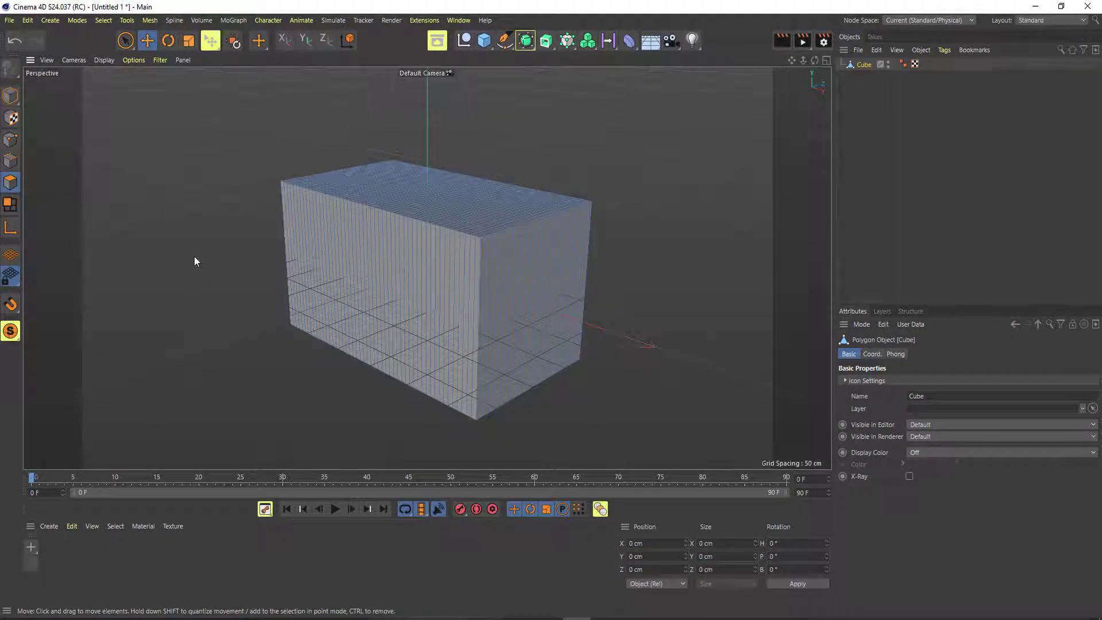
{"action": "key", "text": "u"}
{"action": "key", "text": "Escape"}
{"action": "key", "text": "u"}
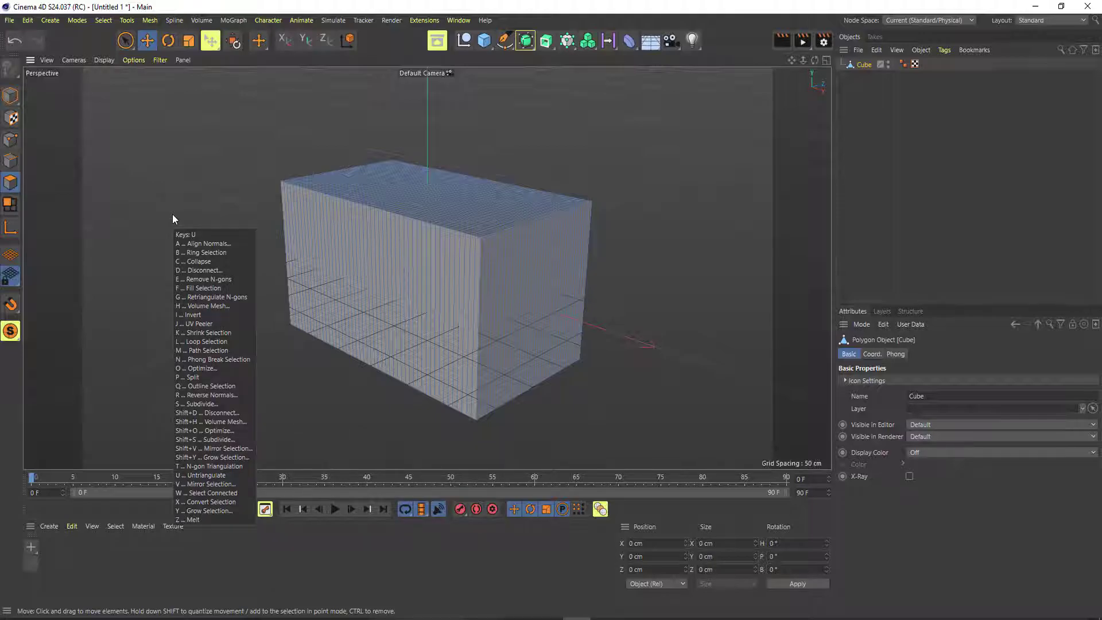
{"action": "key", "text": "l"}
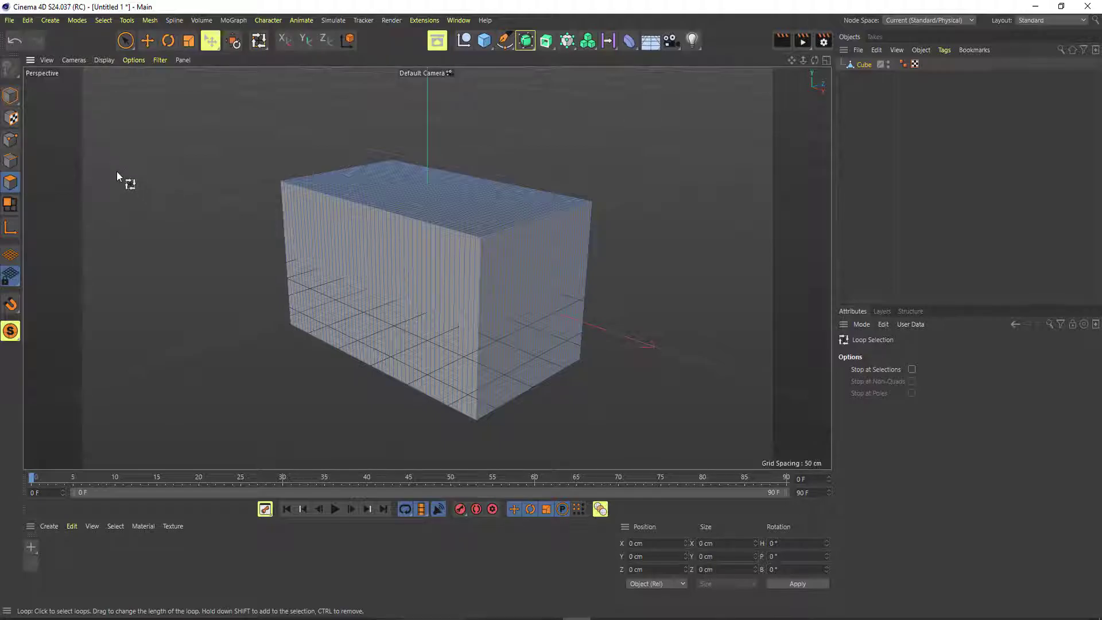
- Loop-select the 180 side polygons around the box, leaving the top face unselected
{"action": "left_click", "coordinate": [370, 267]}
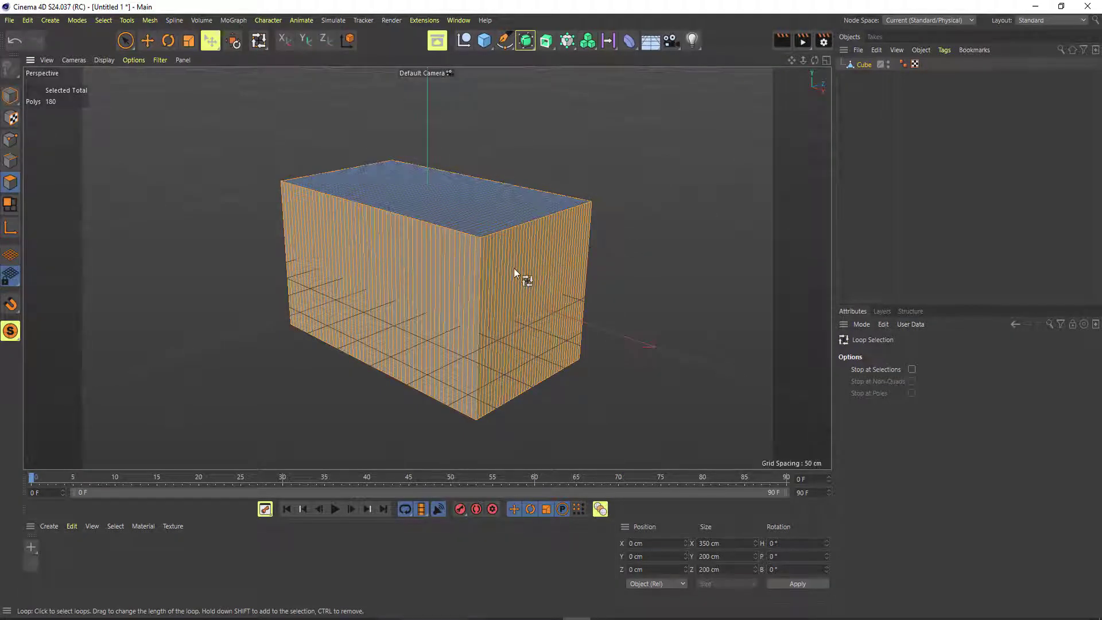
{"action": "left_click_drag", "start_coordinate": [514, 270], "coordinate": [635, 226], "text": "alt"}
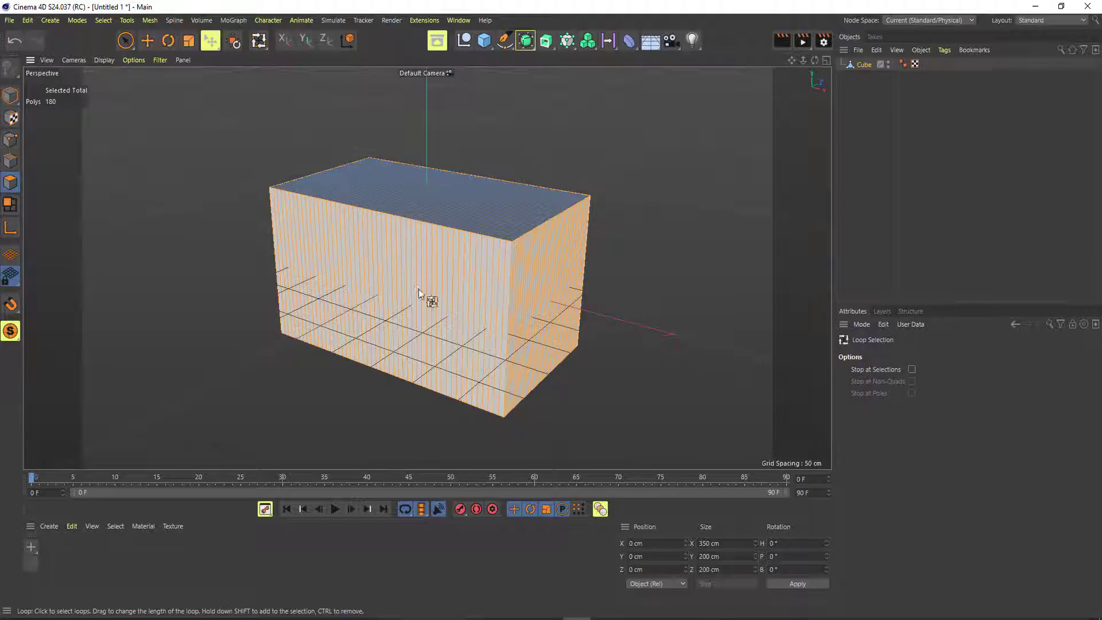
{"action": "left_click", "coordinate": [864, 65]}
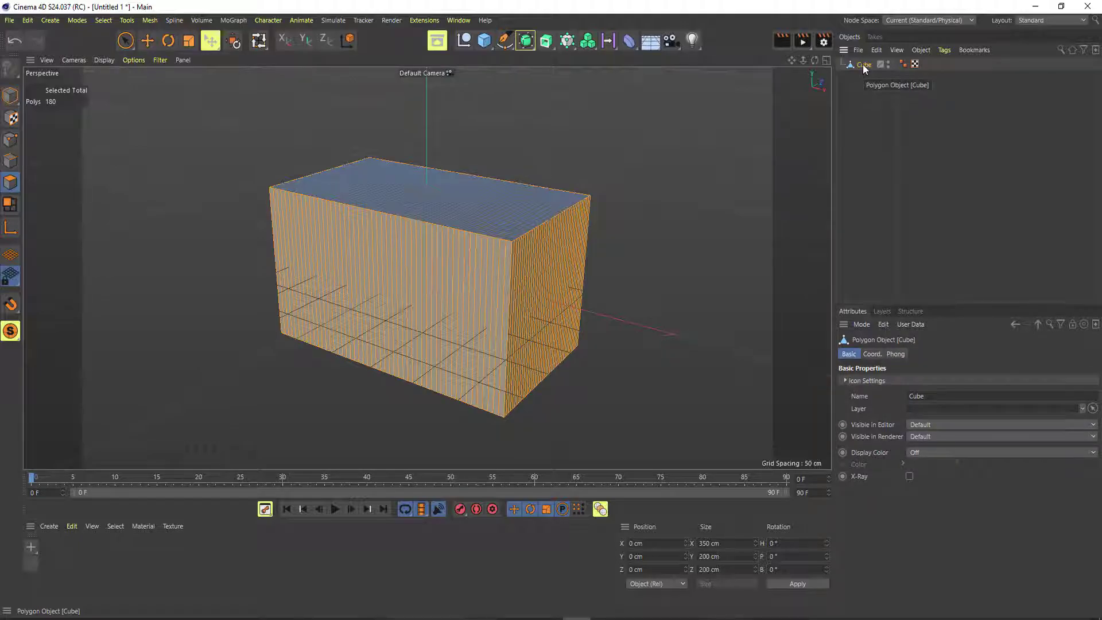
- Attach a Cloth tag from Simulation Tags to the Cube
{"action": "right_click", "coordinate": [864, 66]}
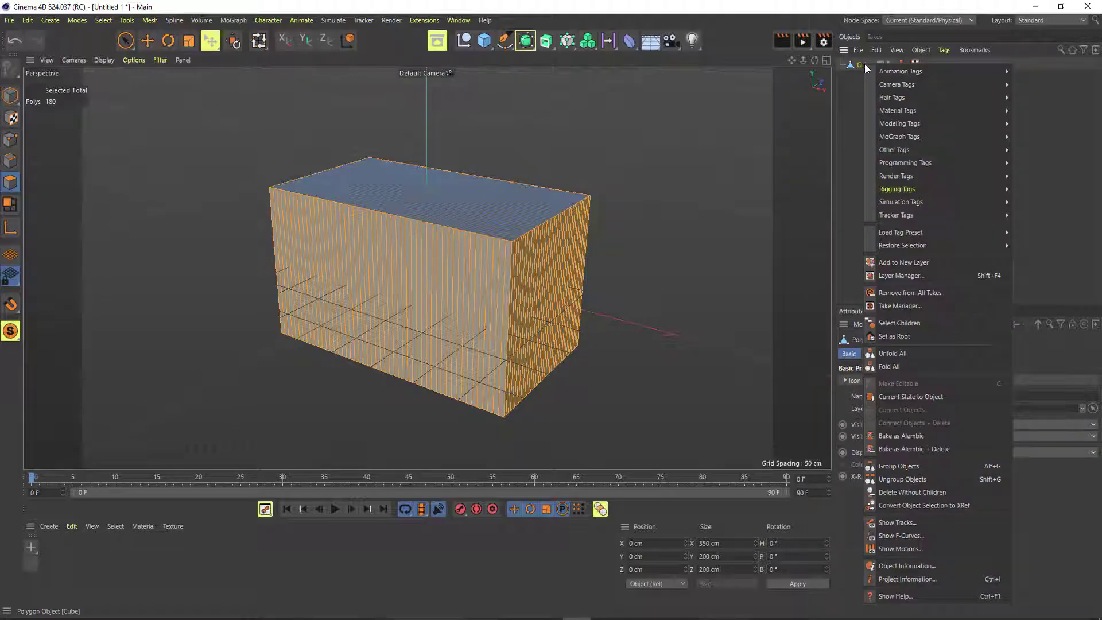
{"action": "mouse_move", "coordinate": [897, 204]}
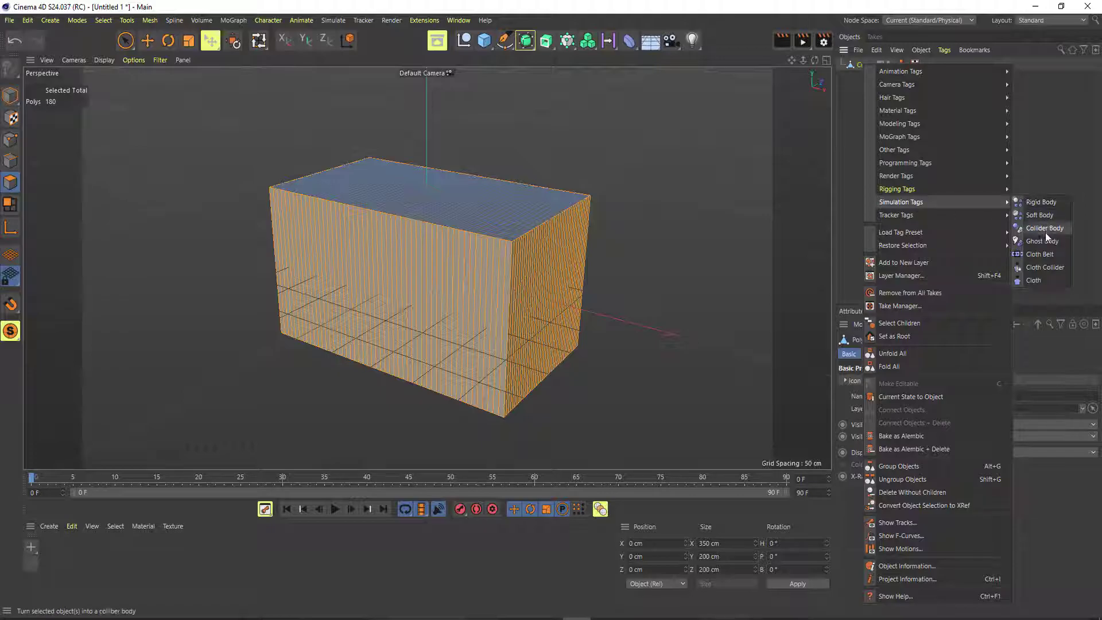
{"action": "left_click", "coordinate": [1045, 279]}
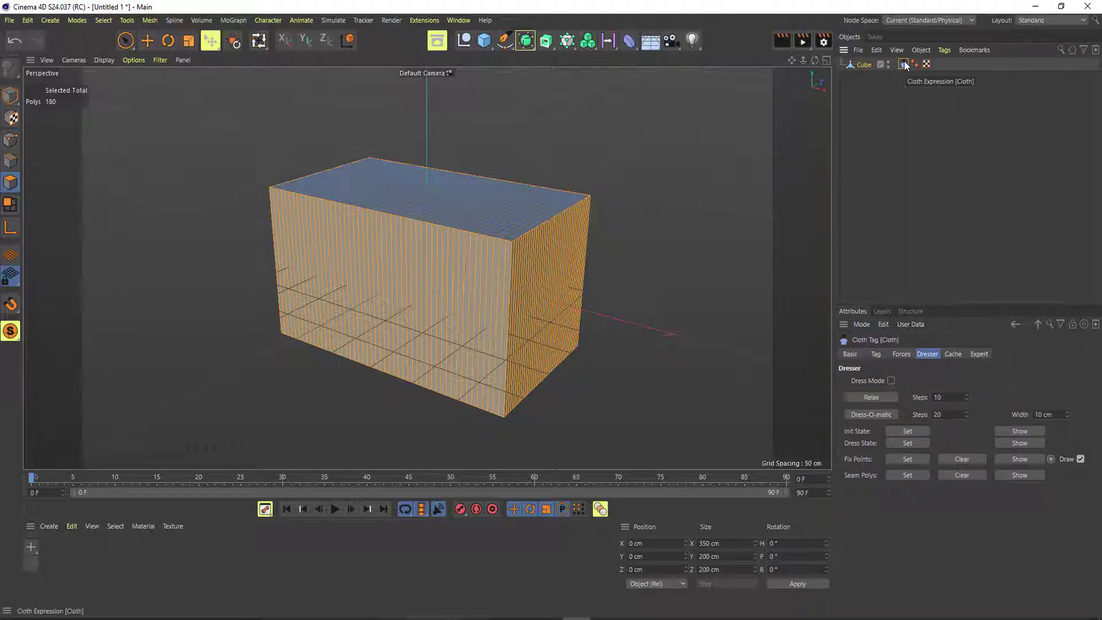
- In the Cloth Dresser settings, set Width 2 cm, Steps 250, and make the side loop the seam
{"action": "left_click", "coordinate": [902, 354]}
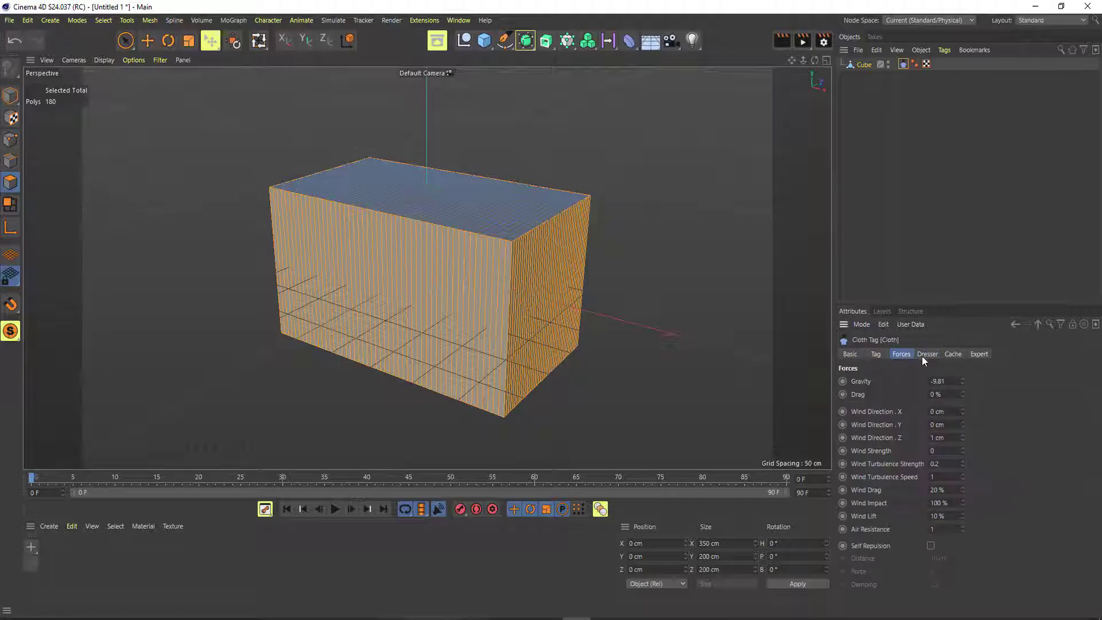
{"action": "left_click", "coordinate": [926, 354]}
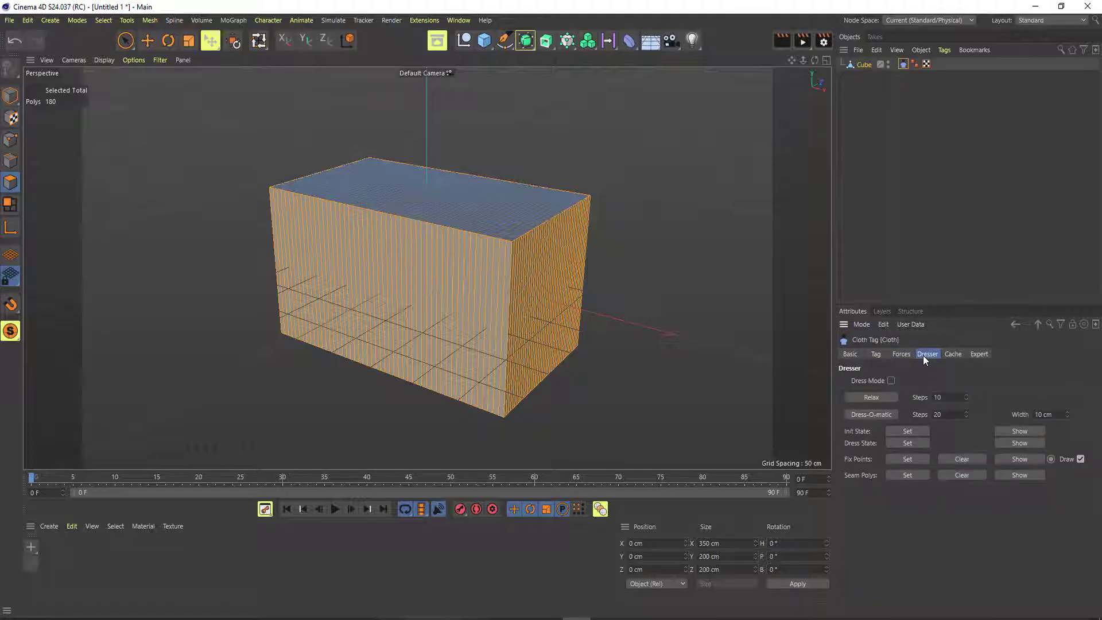
{"action": "left_click", "coordinate": [1056, 416]}
{"action": "type", "text": "2"}
{"action": "left_click", "coordinate": [947, 414]}
{"action": "type", "text": "250"}
{"action": "left_click", "coordinate": [917, 475]}
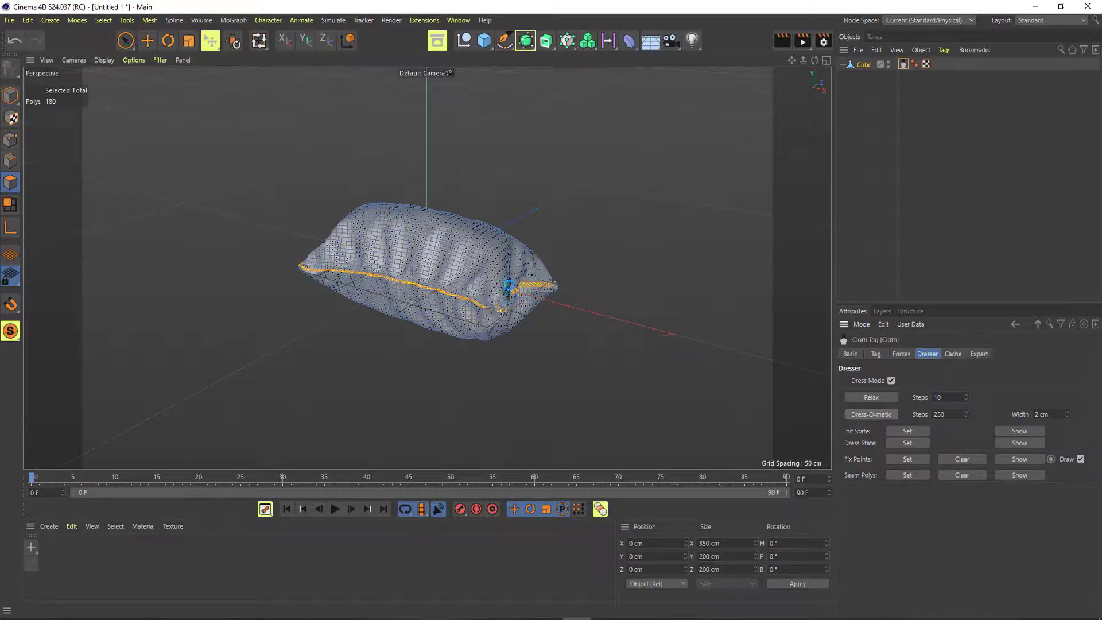
- Remove the Cloth tag from the Cube and switch the viewport to smooth shading
{"action": "left_click_drag", "start_coordinate": [632, 278], "coordinate": [646, 207], "text": "alt"}
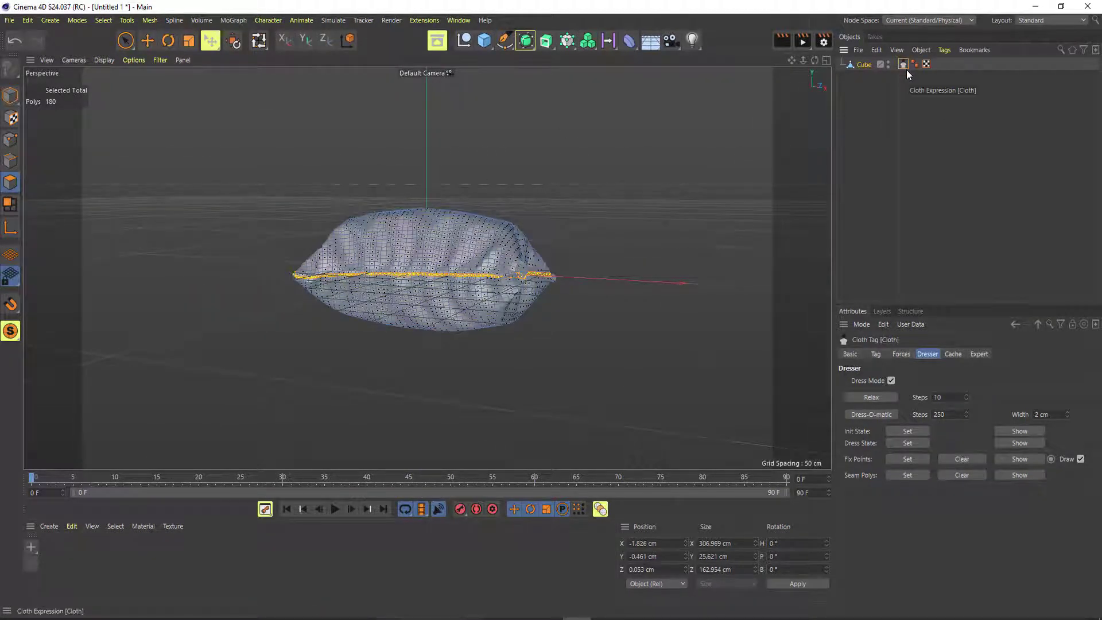
{"action": "key", "text": "Delete"}
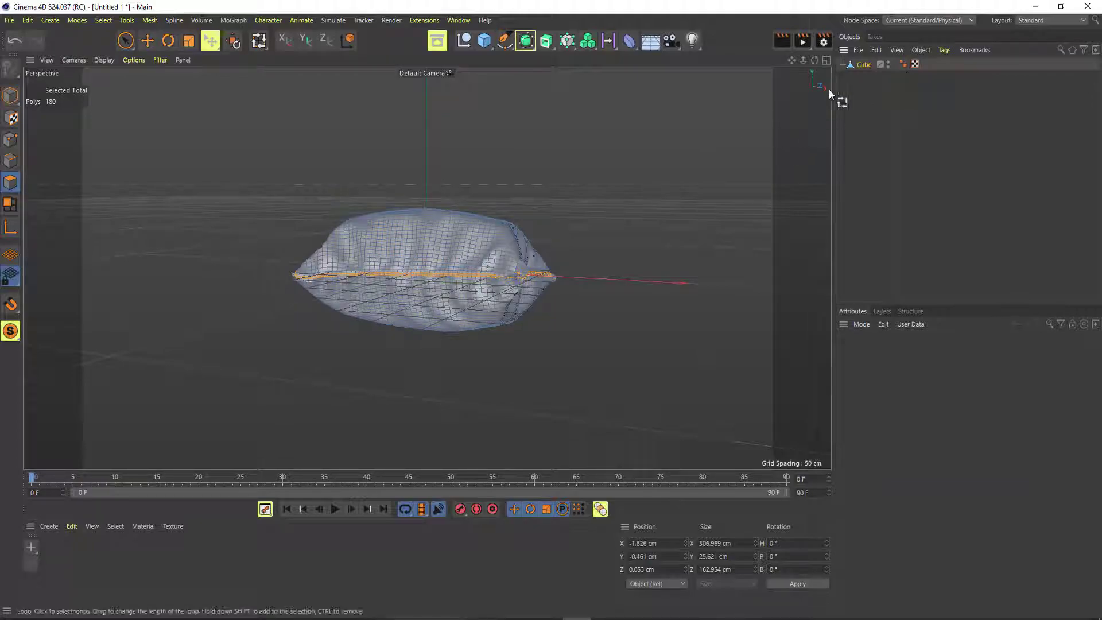
{"action": "left_click", "coordinate": [861, 64]}
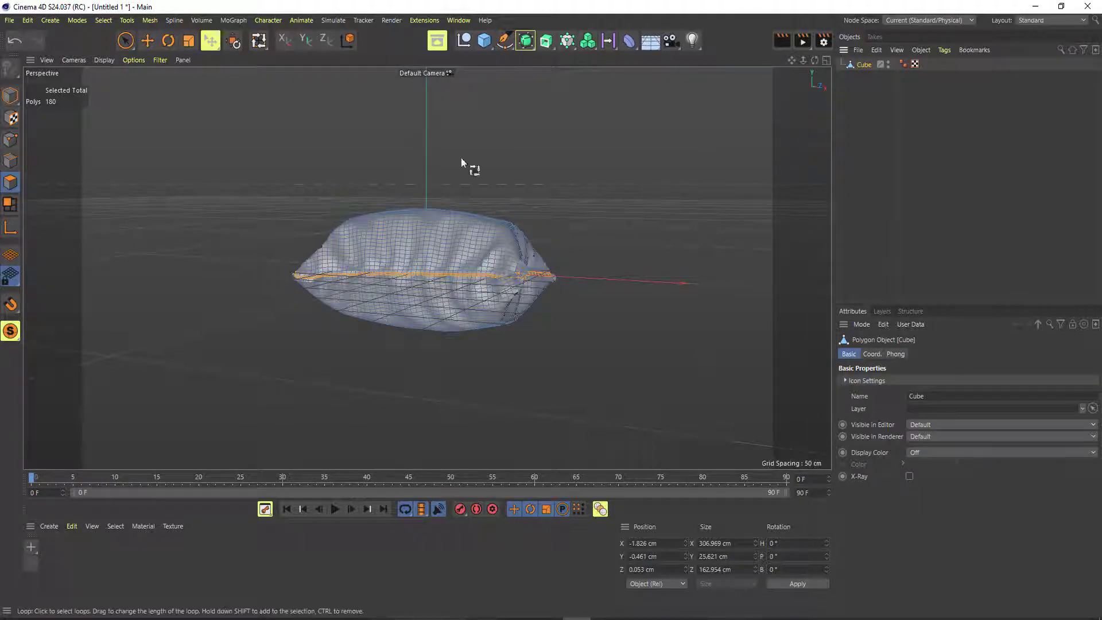
{"action": "left_click", "coordinate": [98, 60]}
{"action": "left_click", "coordinate": [114, 79]}
- Switch to Model mode and maximize the Front view from the four-view layout
{"action": "left_click", "coordinate": [9, 97]}
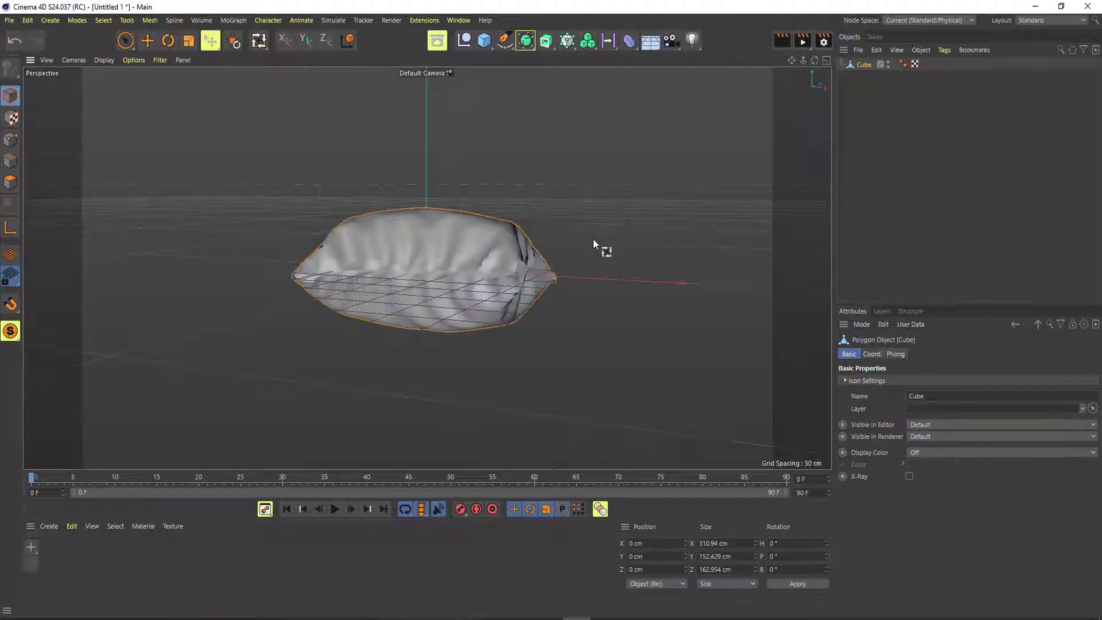
{"action": "mouse_move", "coordinate": [593, 245]}
{"action": "left_mouse_down", "text": "alt"}
{"action": "mouse_move", "coordinate": [533, 335]}
{"action": "mouse_move", "coordinate": [340, 301]}
{"action": "mouse_move", "coordinate": [351, 206]}
{"action": "mouse_move", "coordinate": [466, 195]}
{"action": "mouse_move", "coordinate": [422, 214]}
{"action": "left_mouse_up", "text": "alt"}
{"action": "key", "text": "F5"}
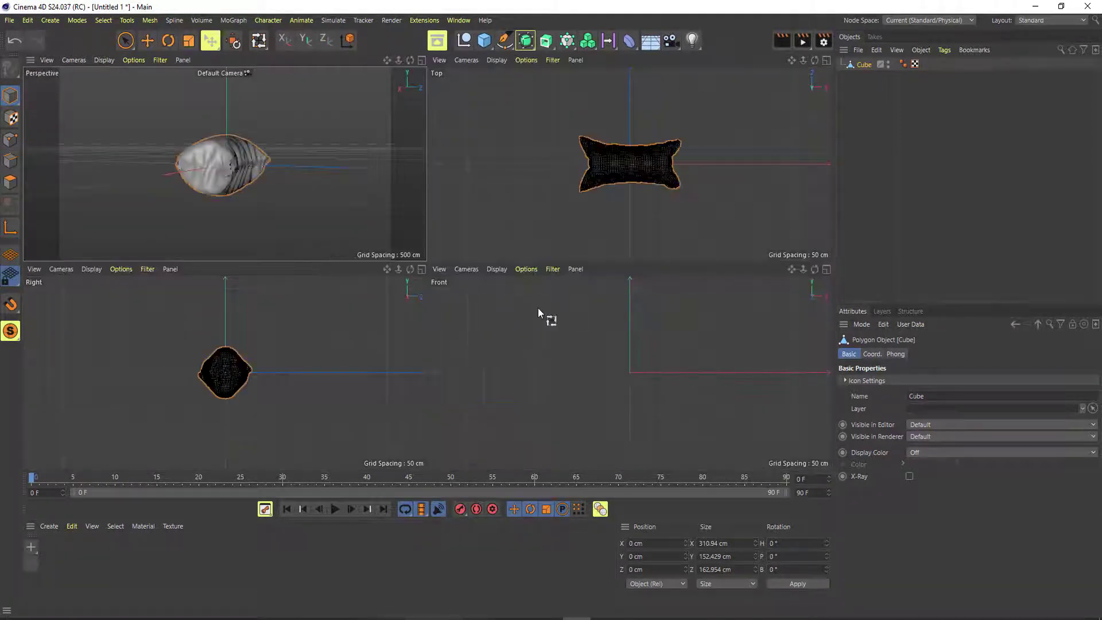
{"action": "key", "text": "F4"}
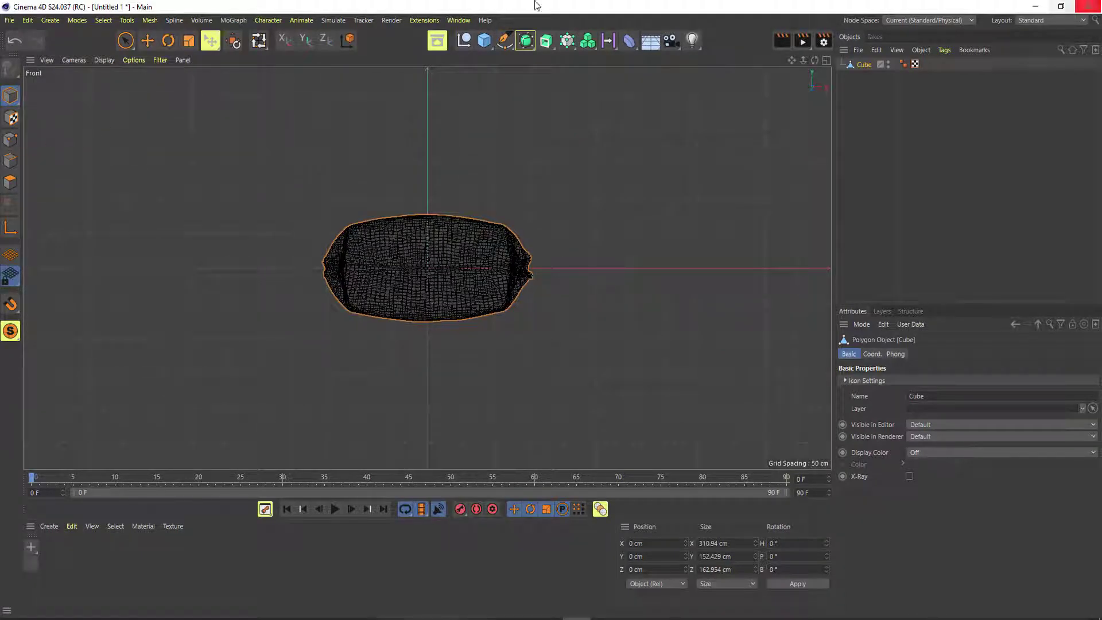
- Lift the pillow with the Move tool to a Y position of about 77.4 cm
{"action": "left_click", "coordinate": [146, 42]}
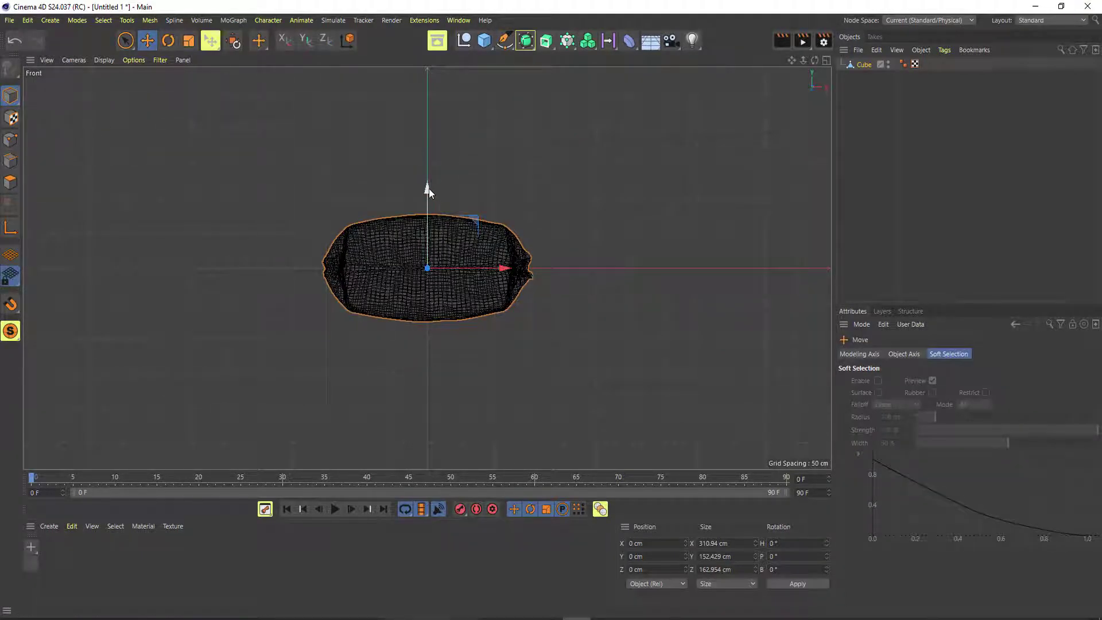
{"action": "left_click_drag", "start_coordinate": [427, 189], "coordinate": [424, 133]}
{"action": "middle_click", "coordinate": [532, 278]}
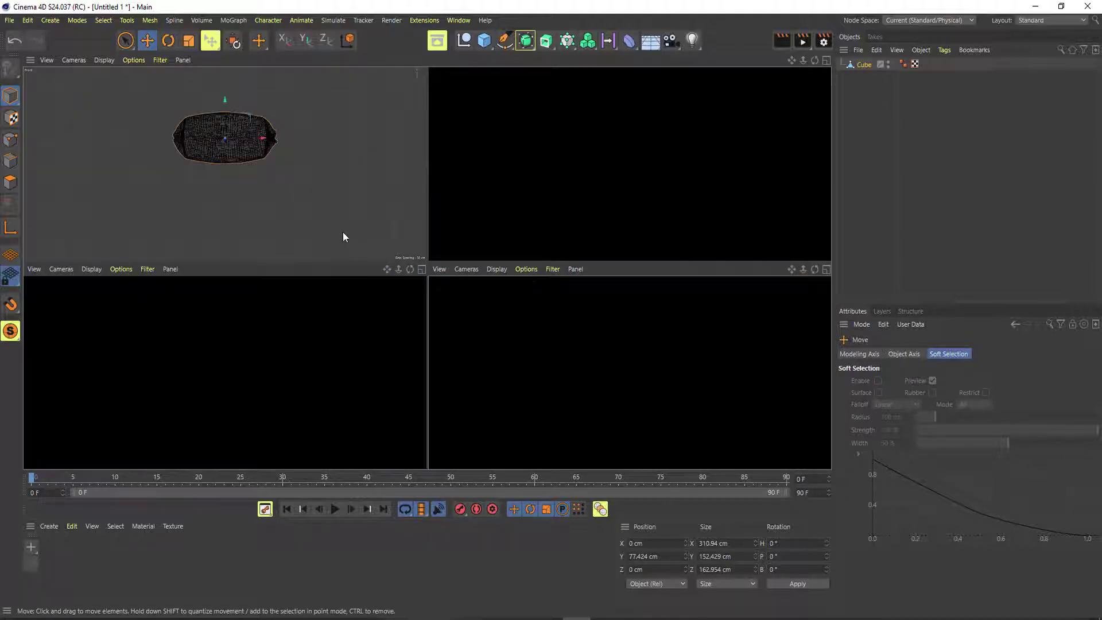
- Check the raised pillow in the Top, Front and Perspective views, orbiting in Perspective
{"action": "middle_click", "coordinate": [459, 213]}
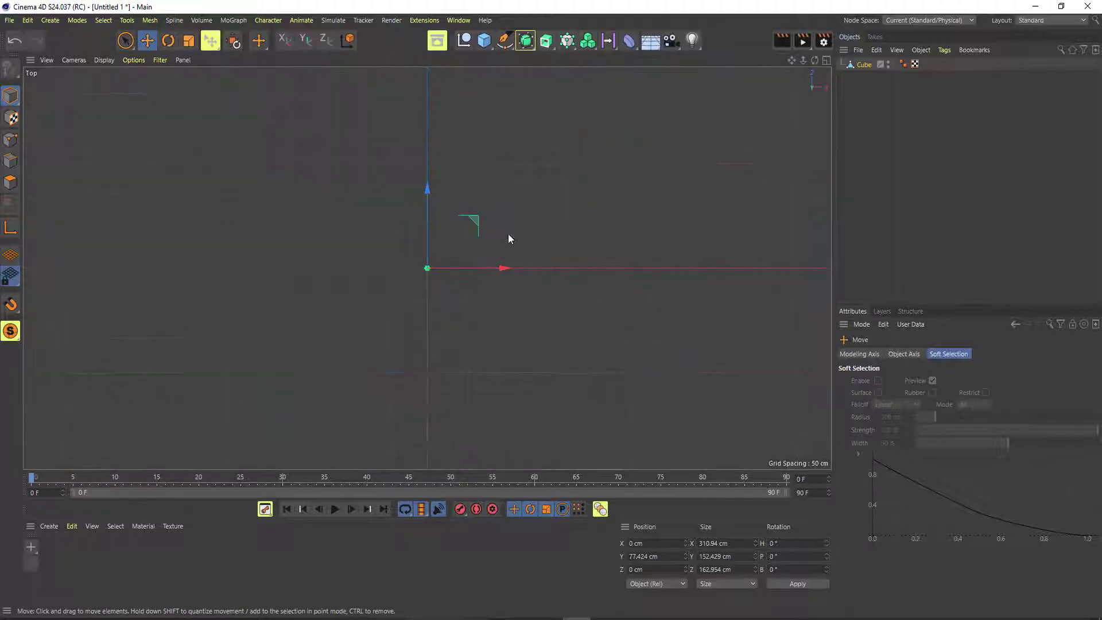
{"action": "middle_click", "coordinate": [504, 313]}
{"action": "middle_click", "coordinate": [274, 197]}
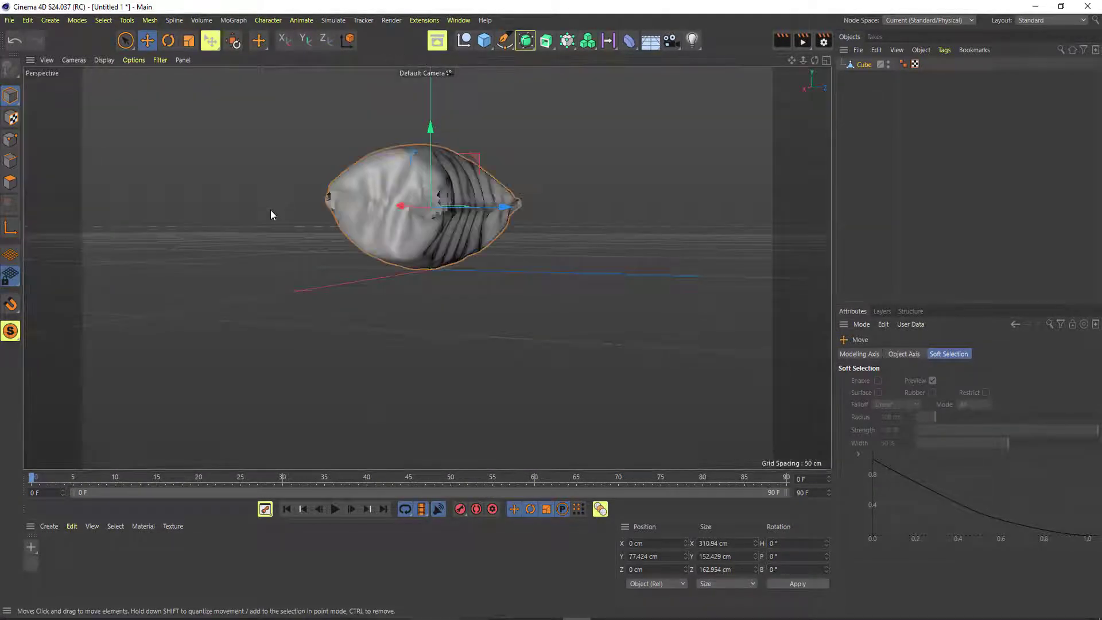
{"action": "middle_click", "coordinate": [565, 256]}
{"action": "middle_click", "coordinate": [586, 313]}
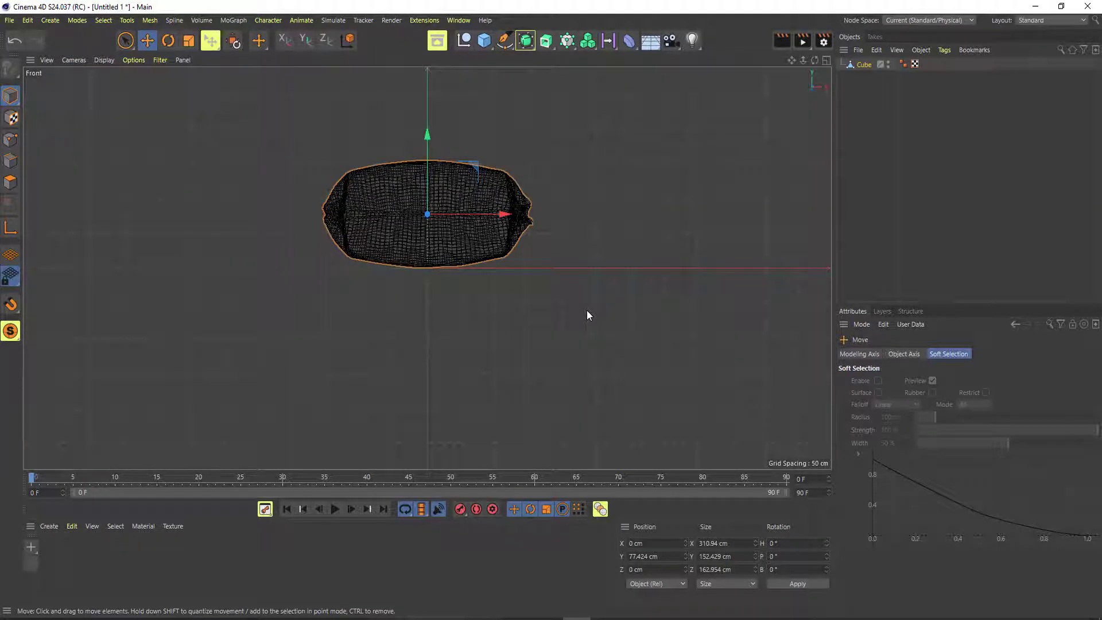
{"action": "middle_click", "coordinate": [572, 323]}
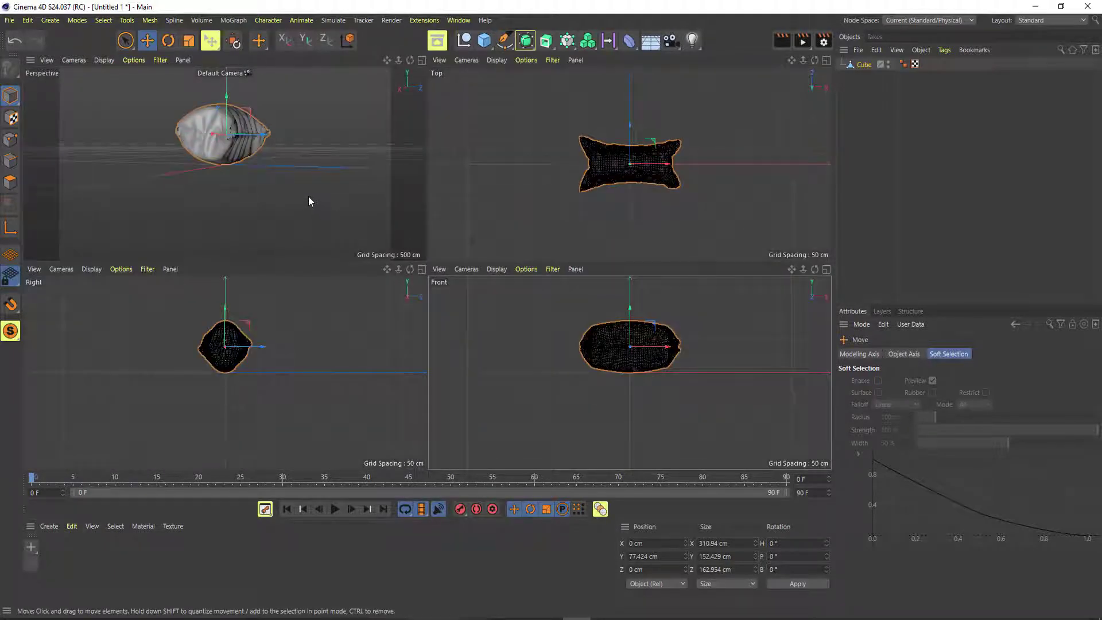
{"action": "middle_click", "coordinate": [307, 198]}
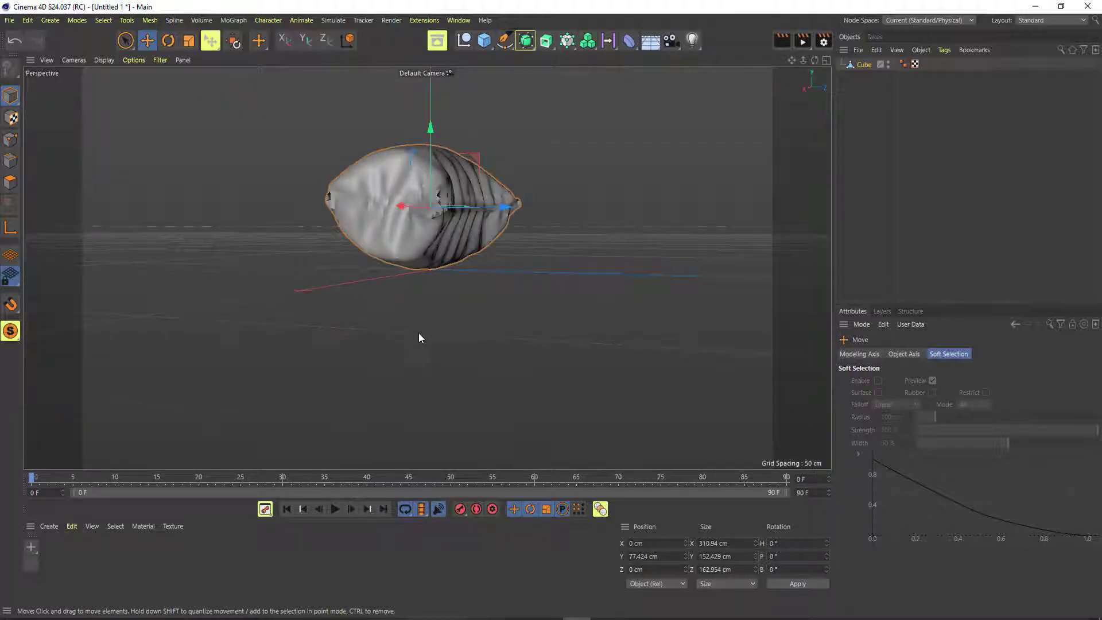
{"action": "left_click_drag", "start_coordinate": [420, 337], "coordinate": [526, 361], "text": "alt"}
{"action": "left_click_drag", "start_coordinate": [559, 260], "coordinate": [432, 230], "text": "alt"}
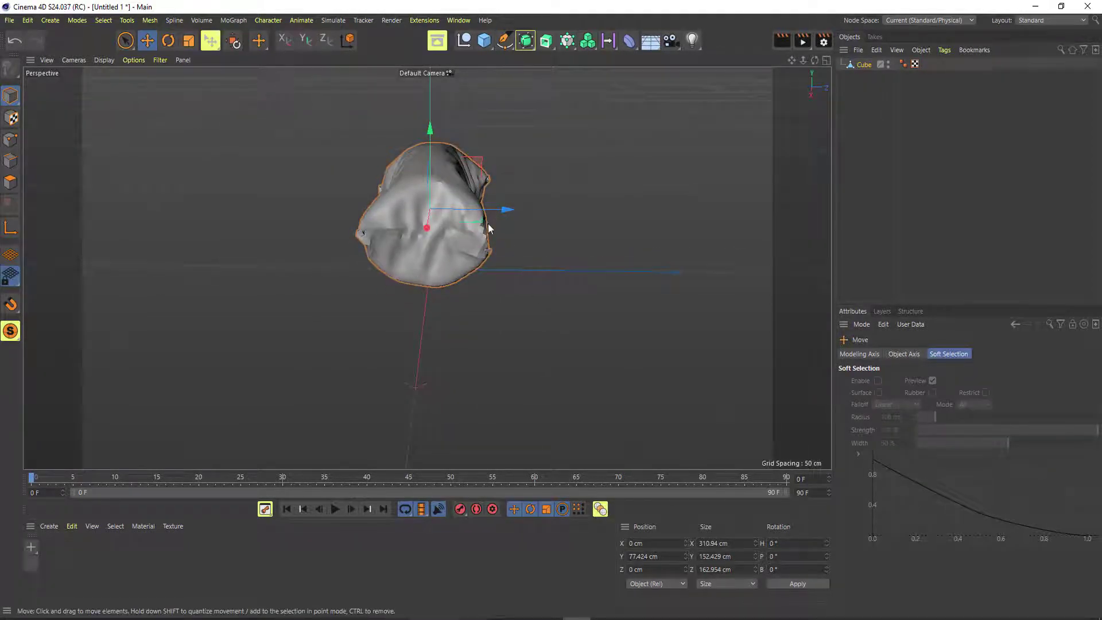
- Add a Subdivision Surface and nest the cloth Cube under it
{"action": "left_click", "coordinate": [862, 66]}
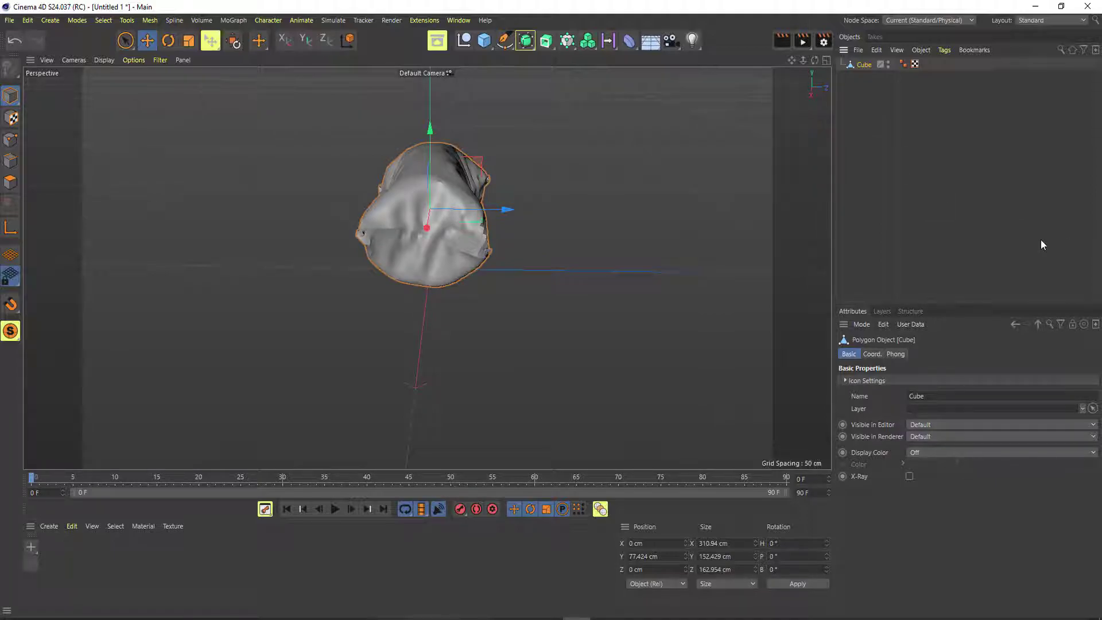
{"action": "left_click", "coordinate": [526, 42], "text": "alt"}
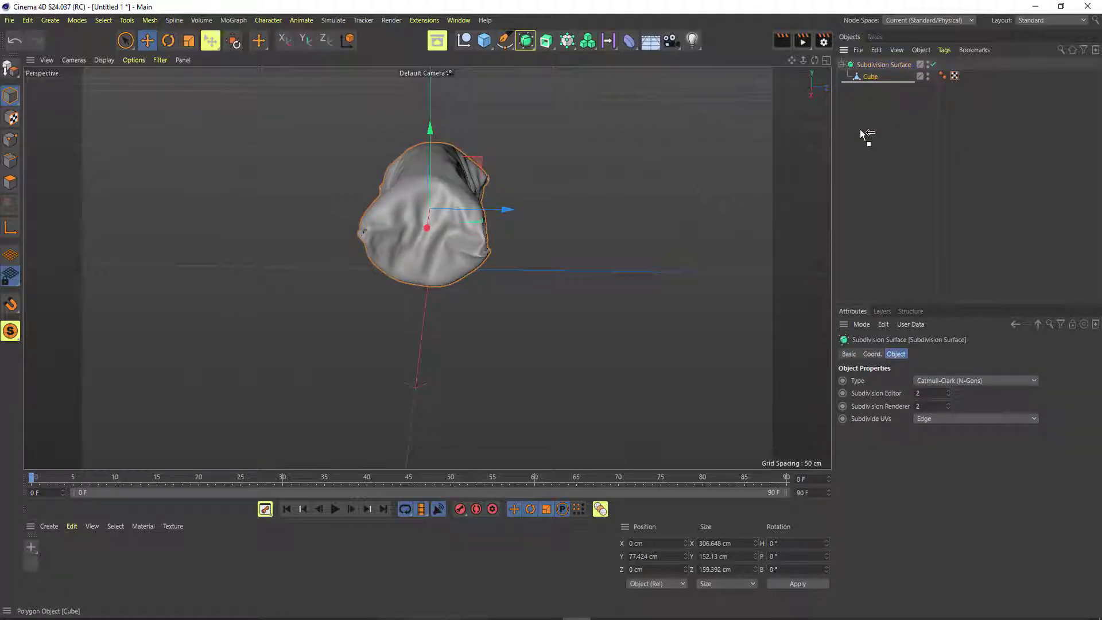
{"action": "left_click", "coordinate": [864, 78]}
{"action": "left_click", "coordinate": [883, 64]}
{"action": "key", "text": "Delete"}
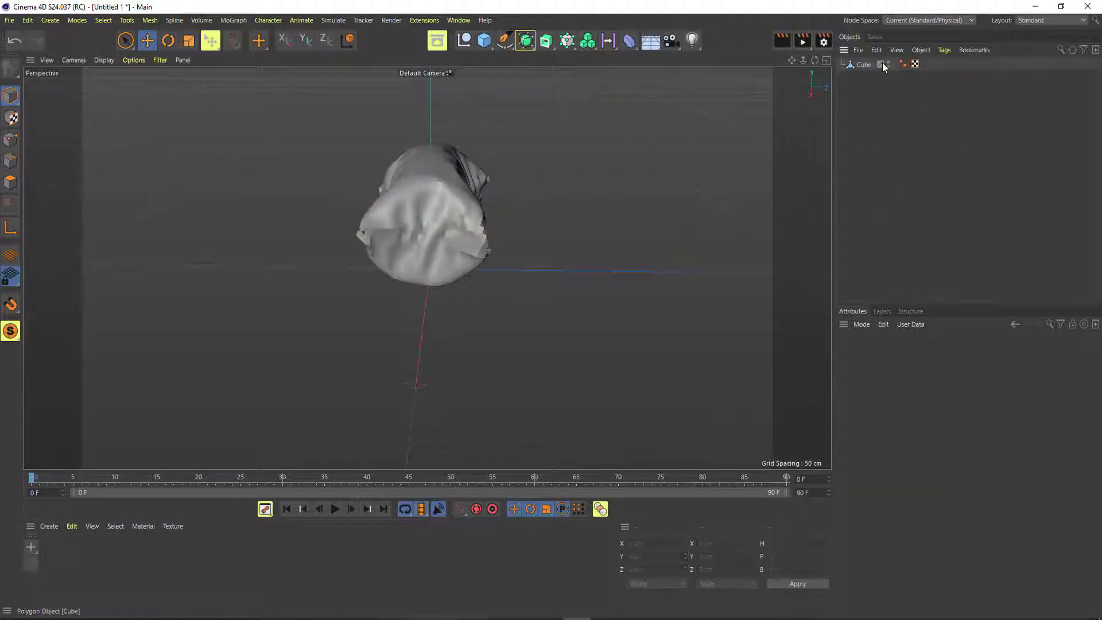
{"action": "left_click", "coordinate": [526, 42]}
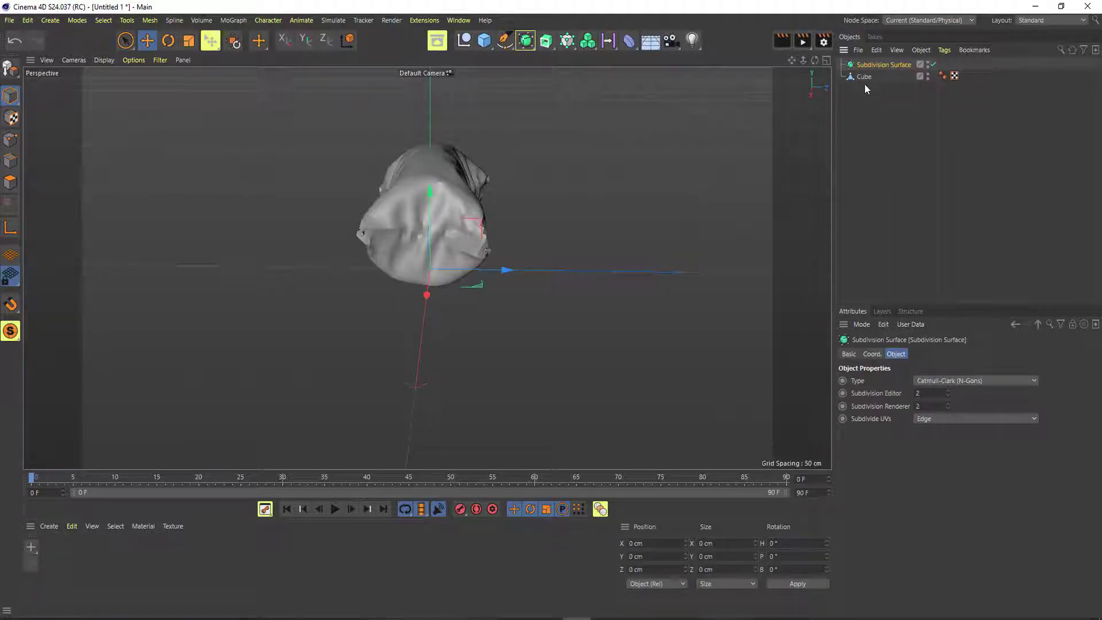
{"action": "left_click_drag", "start_coordinate": [865, 79], "coordinate": [880, 64]}
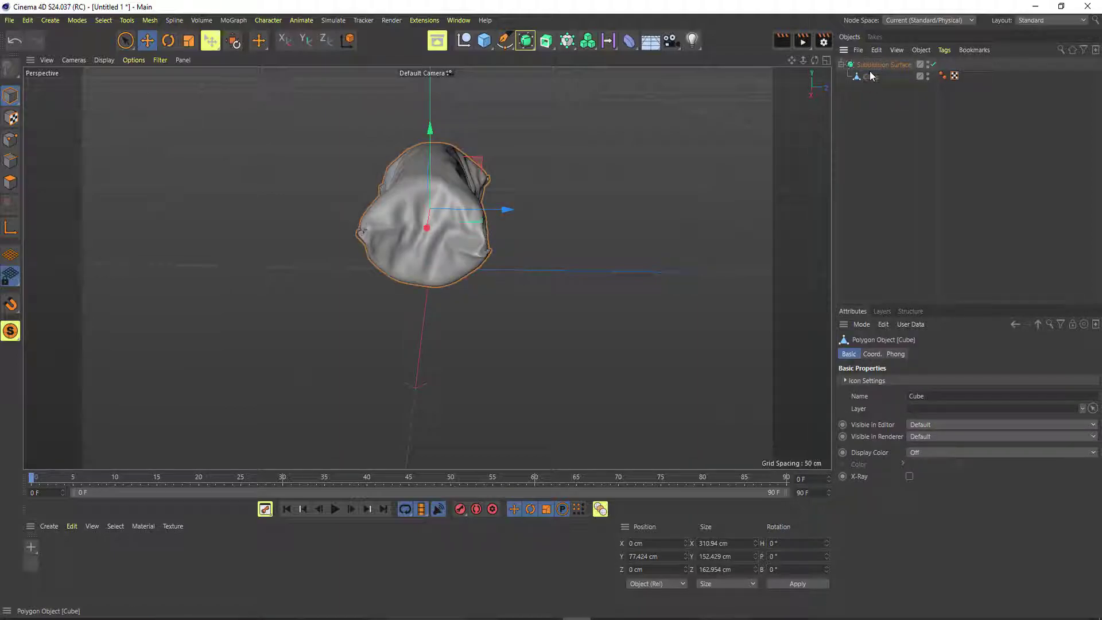
{"action": "left_click", "coordinate": [883, 65]}
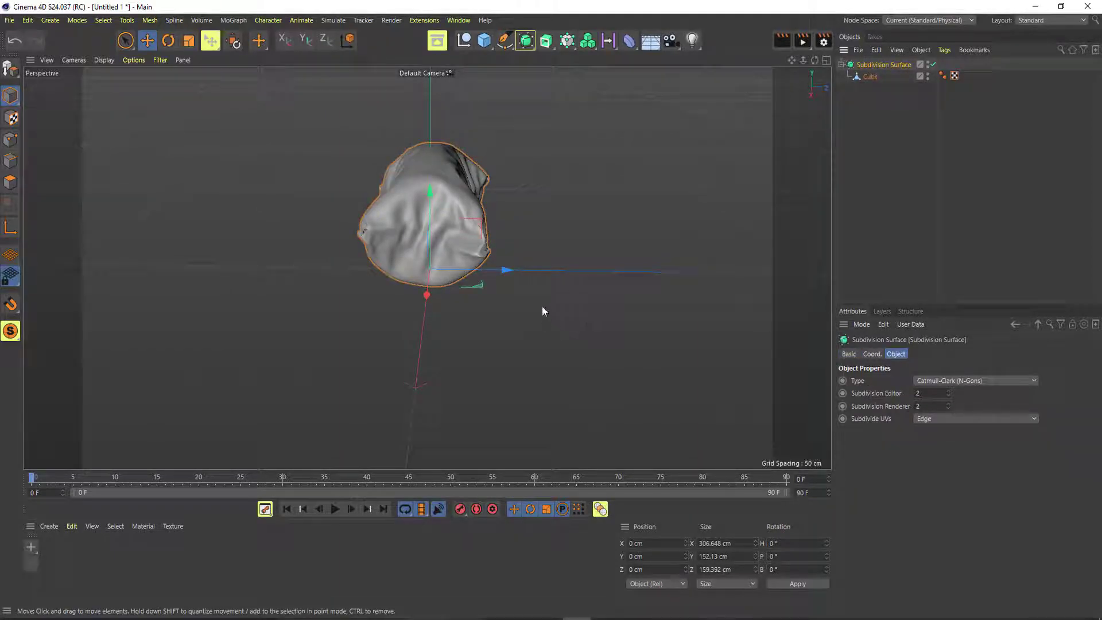
- Set the Subdivision Surface's Editor and Renderer subdivisions to 3
{"action": "left_click_drag", "start_coordinate": [517, 280], "coordinate": [670, 290], "text": "alt"}
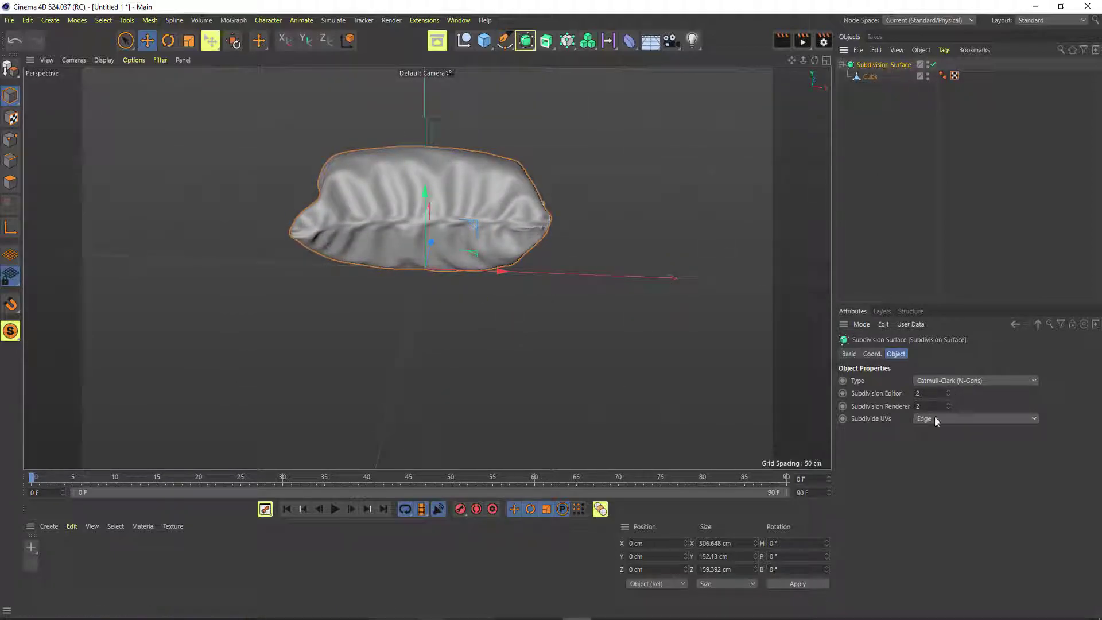
{"action": "left_click", "coordinate": [934, 392]}
{"action": "type", "text": "3"}
{"action": "key", "text": "Return"}
{"action": "left_click", "coordinate": [926, 406]}
{"action": "type", "text": "3"}
{"action": "key", "text": "Return"}
{"action": "left_click_drag", "start_coordinate": [597, 230], "coordinate": [394, 220], "text": "alt"}
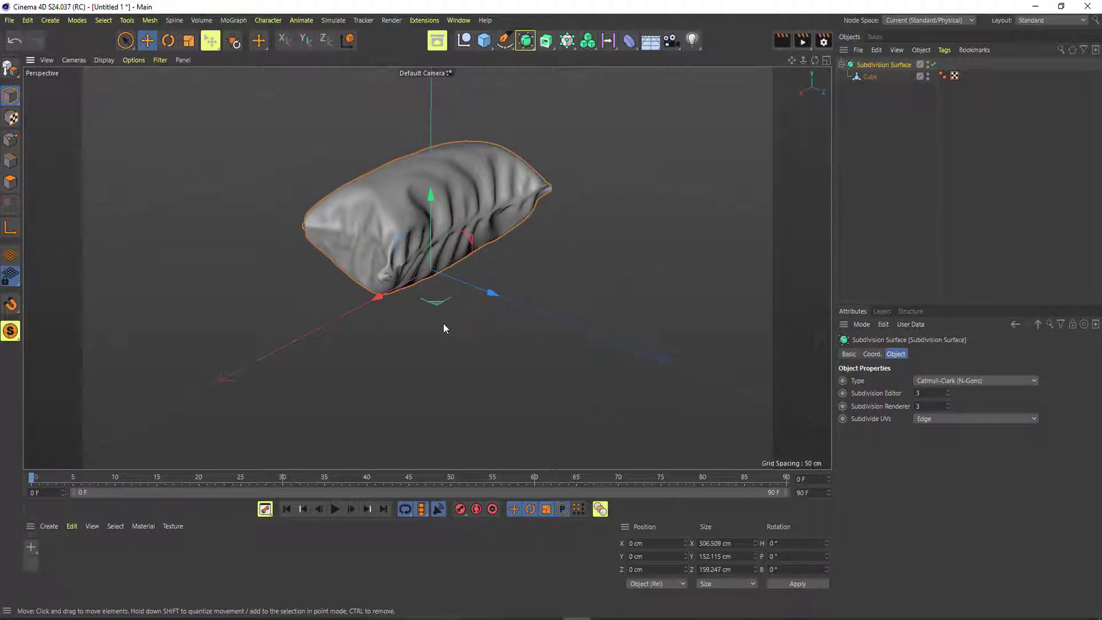
{"action": "left_click_drag", "start_coordinate": [444, 323], "coordinate": [388, 330], "text": "alt"}
{"action": "left_click_drag", "start_coordinate": [536, 349], "coordinate": [712, 290], "text": "alt"}
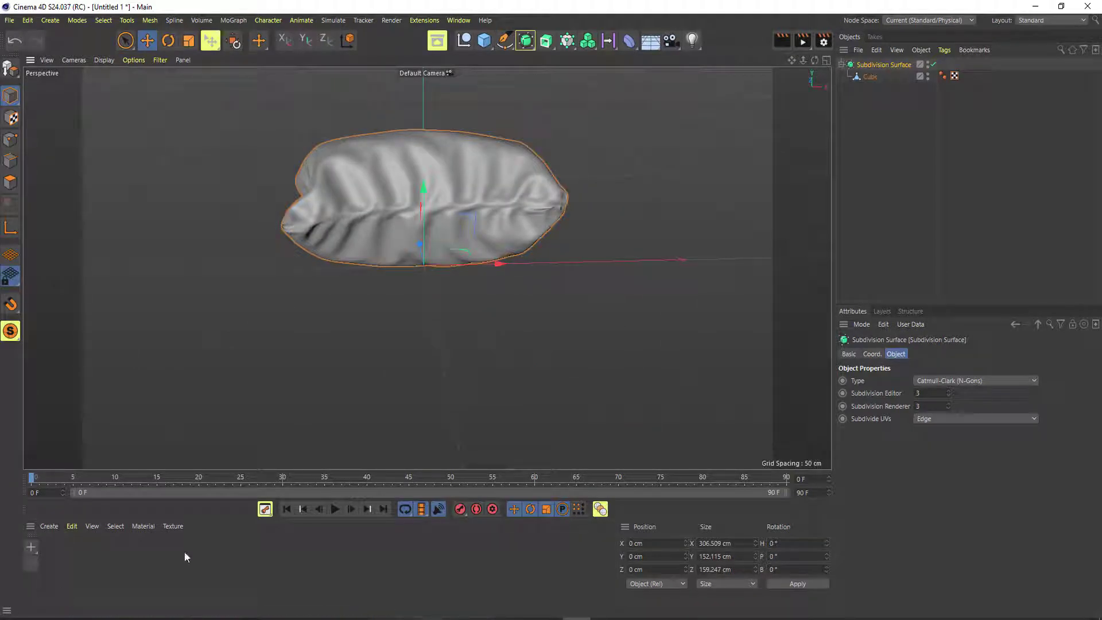
- Drag the bedsheet2 image from the texture folder into Cinema 4D's Material Manager
{"action": "left_click", "coordinate": [99, 618]}
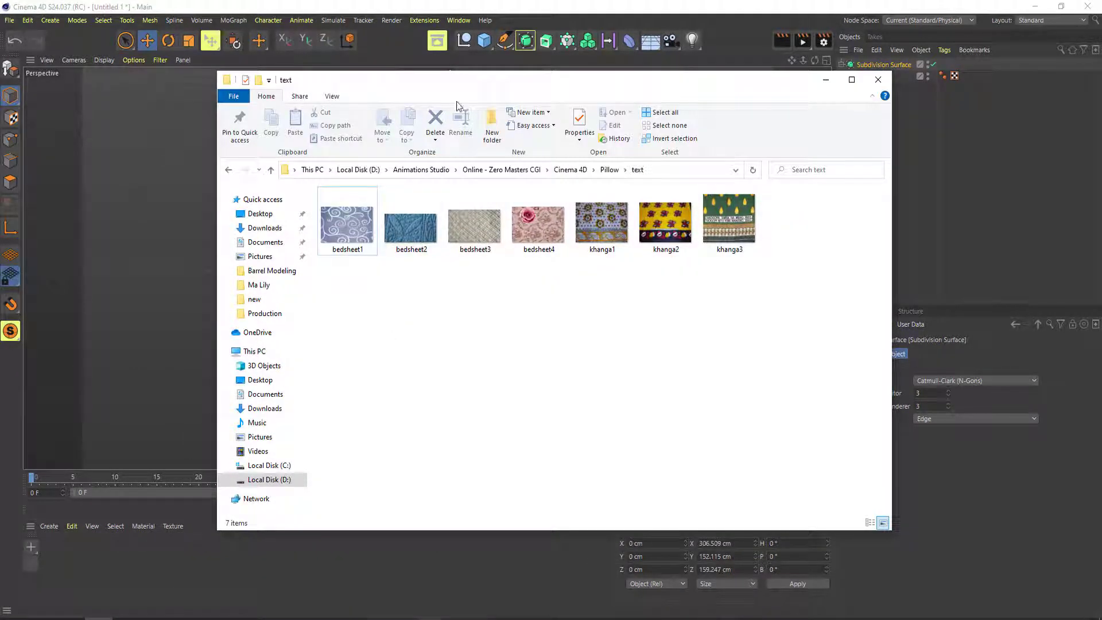
{"action": "left_click_drag", "start_coordinate": [512, 79], "coordinate": [704, 110]}
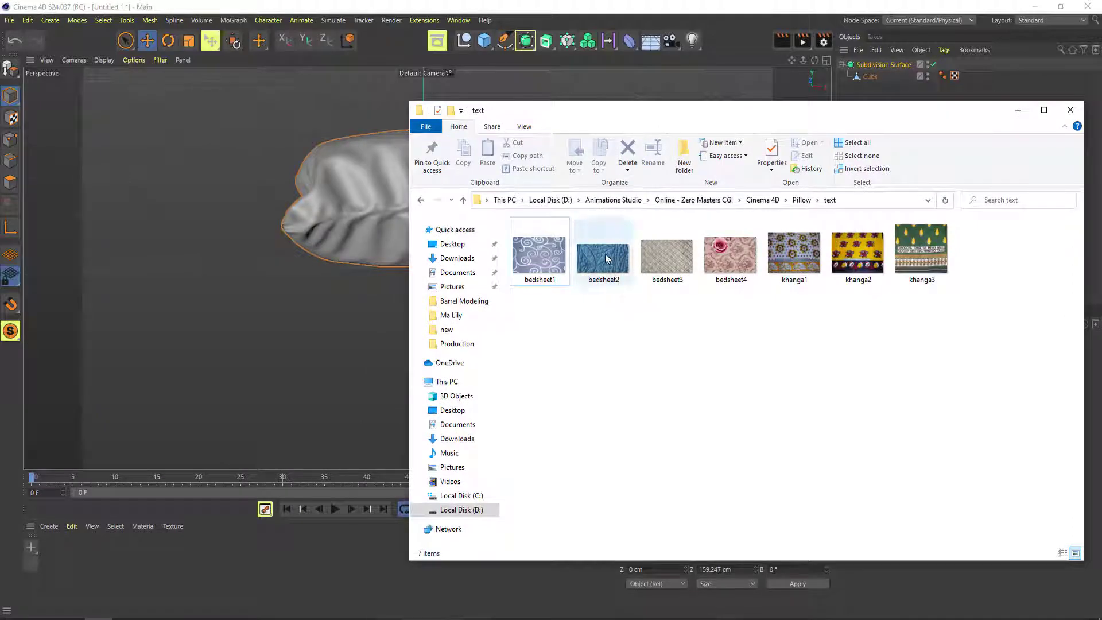
{"action": "left_click_drag", "start_coordinate": [602, 255], "coordinate": [80, 556]}
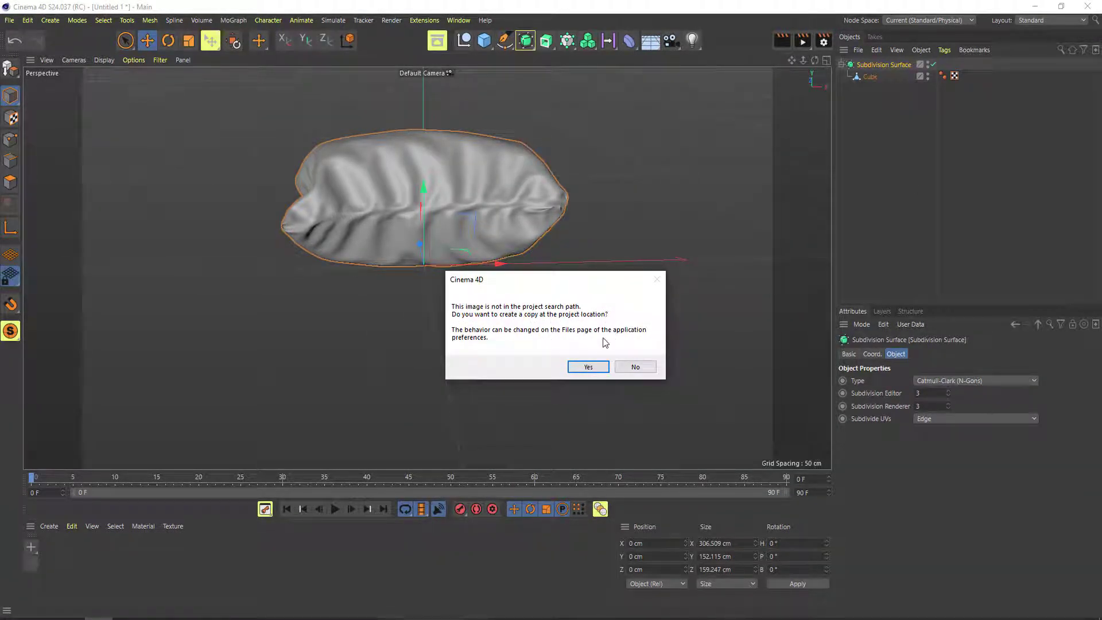
- Decline copying bedsheet2, apply its material to the Cube, then start new scene Untitled 3
{"action": "left_click", "coordinate": [636, 367]}
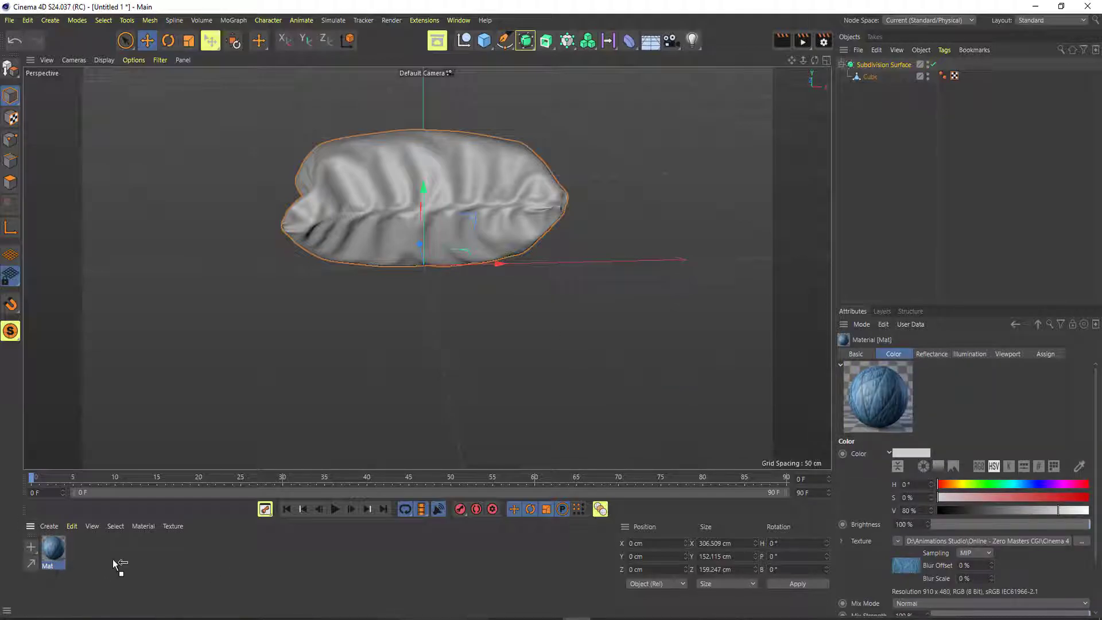
{"action": "left_click_drag", "start_coordinate": [113, 559], "coordinate": [876, 77]}
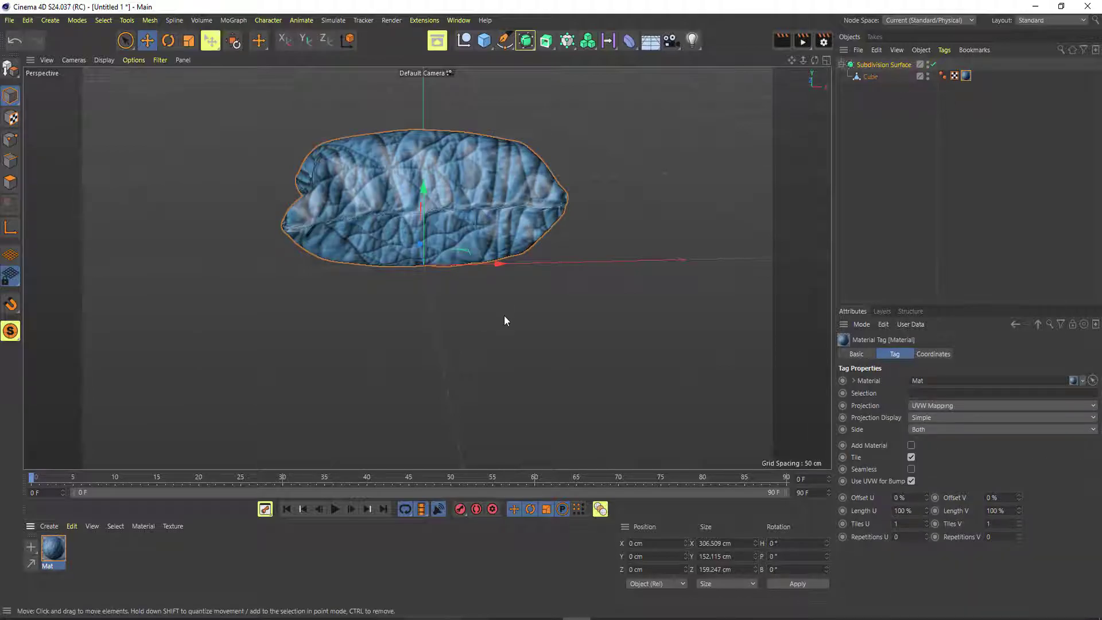
{"action": "left_click_drag", "start_coordinate": [595, 228], "coordinate": [518, 296], "text": "alt"}
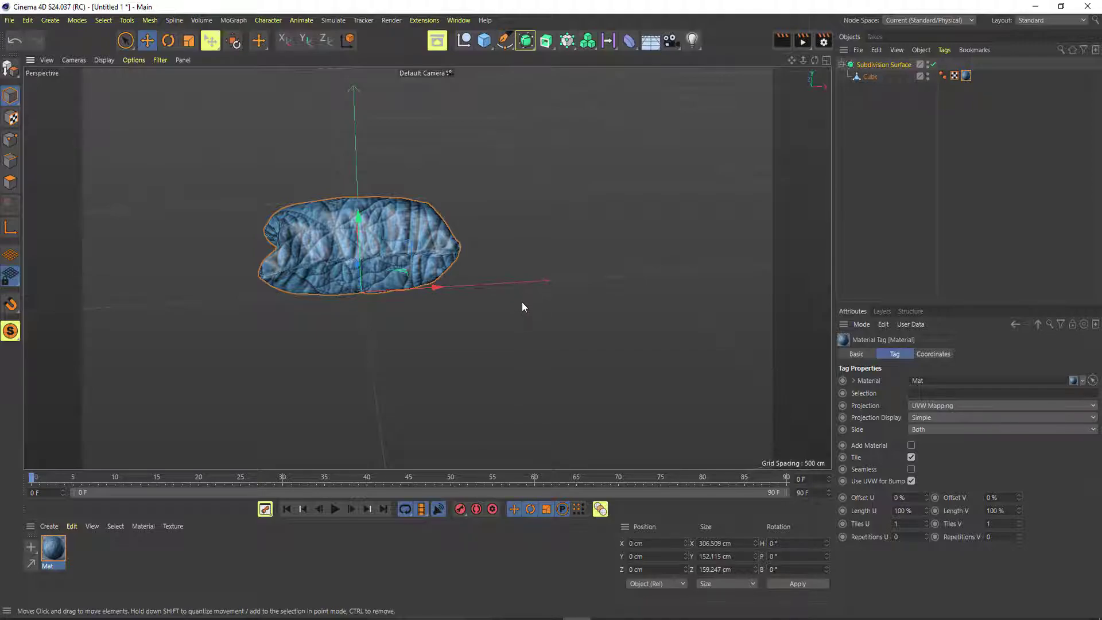
{"action": "left_click_drag", "start_coordinate": [546, 263], "coordinate": [368, 295], "text": "alt"}
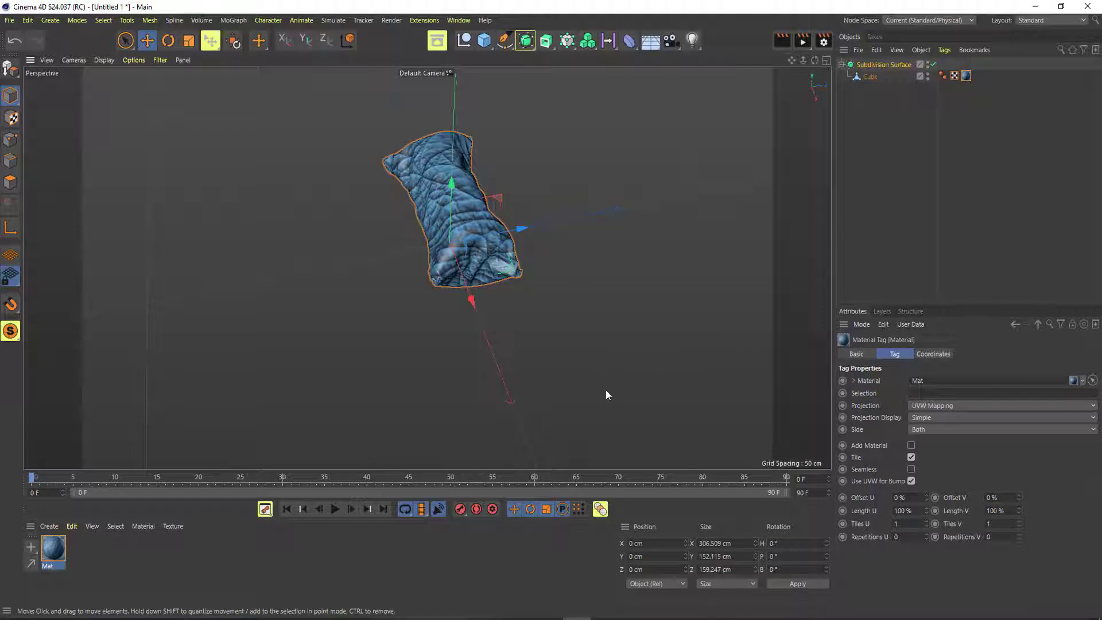
{"action": "key", "text": "ctrl+n"}
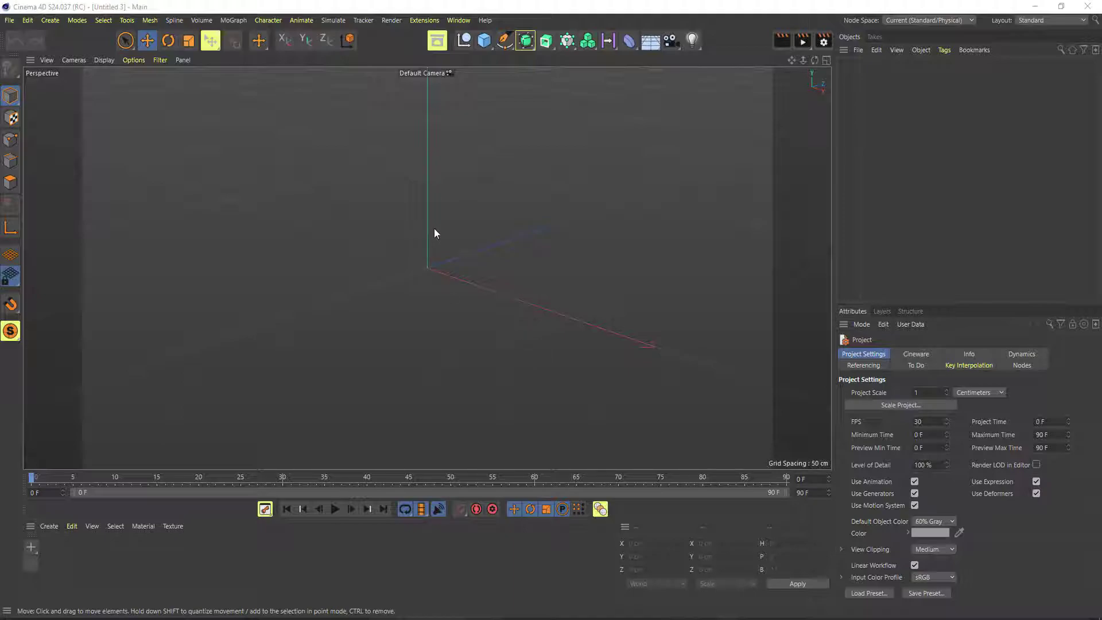
- Add a Cube with X size 350 cm and switch to Gouraud Shading (Lines)
{"action": "left_click", "coordinate": [484, 41]}
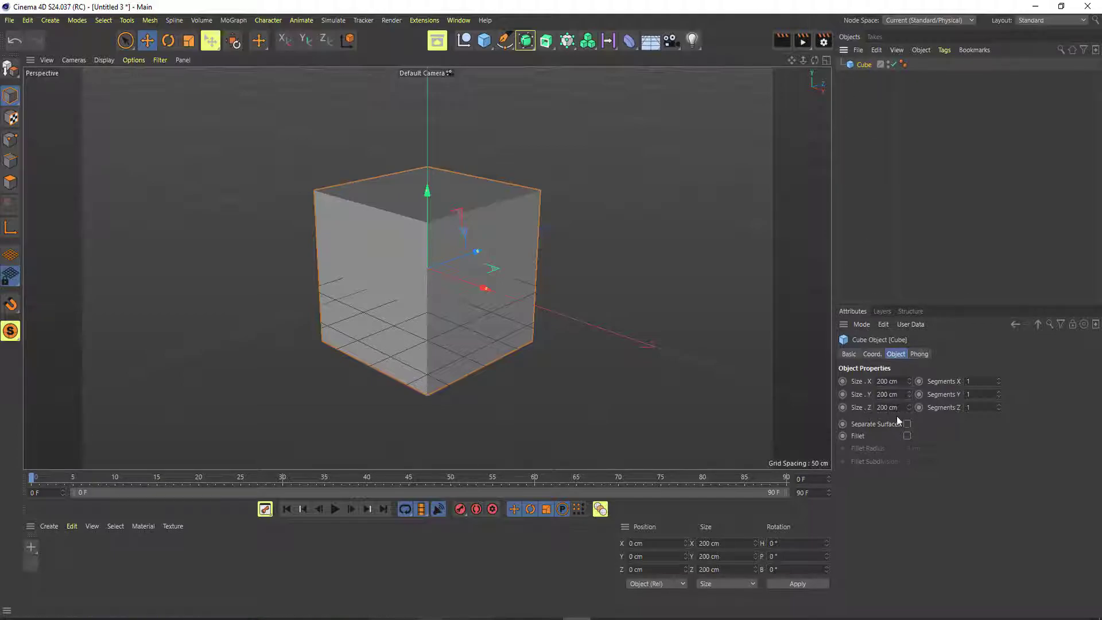
{"action": "left_click", "coordinate": [884, 381]}
{"action": "type", "text": "350"}
{"action": "key", "text": "Return"}
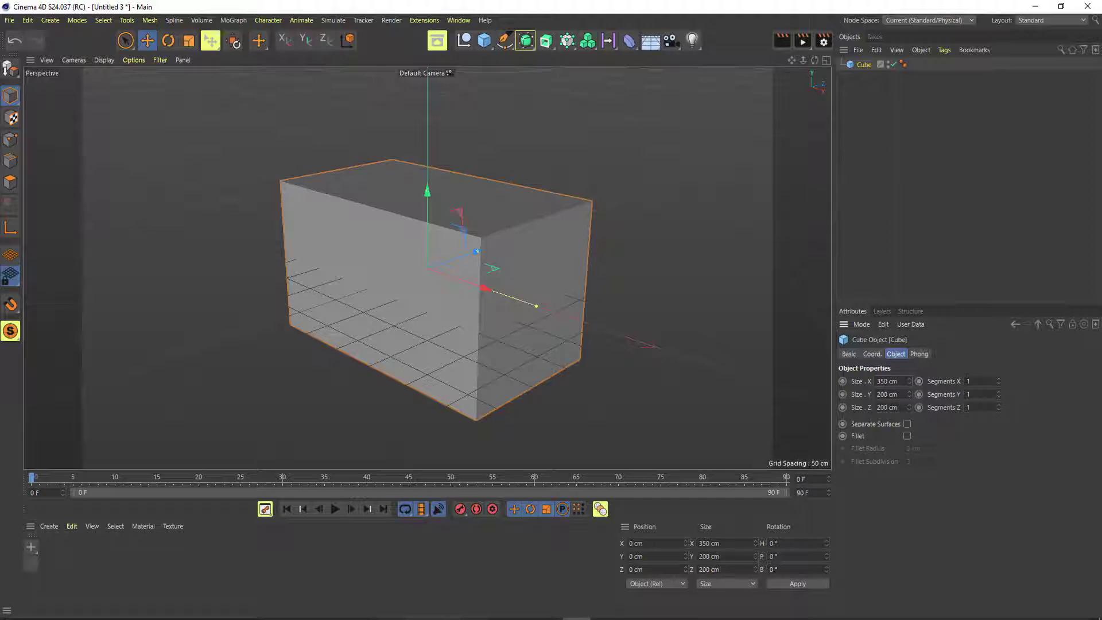
{"action": "left_click", "coordinate": [105, 60]}
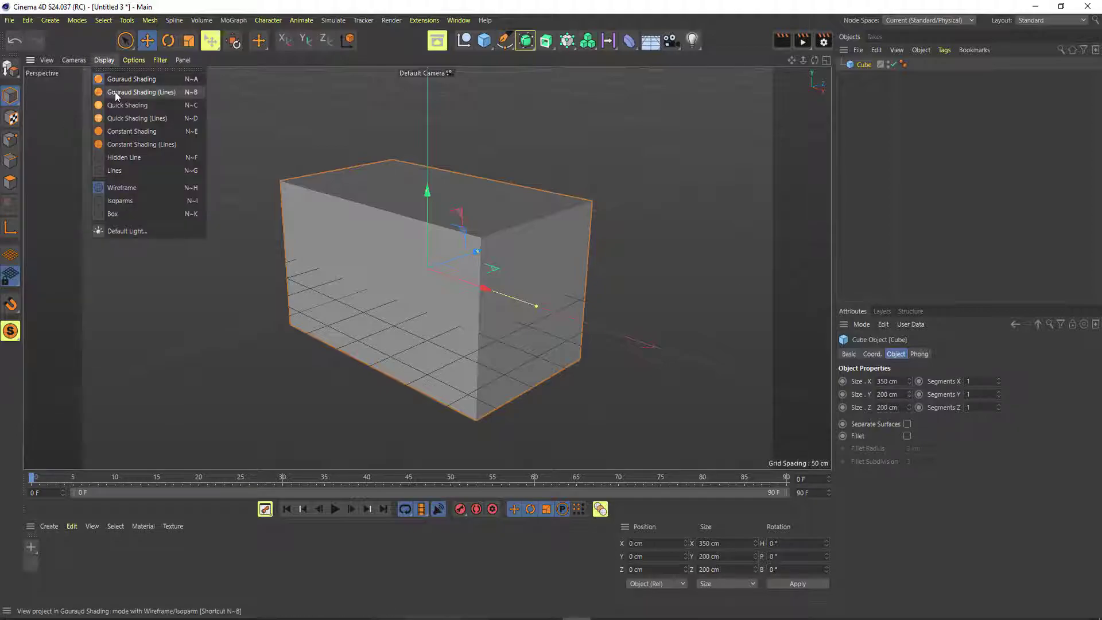
{"action": "left_click", "coordinate": [115, 91]}
{"action": "left_click", "coordinate": [101, 60]}
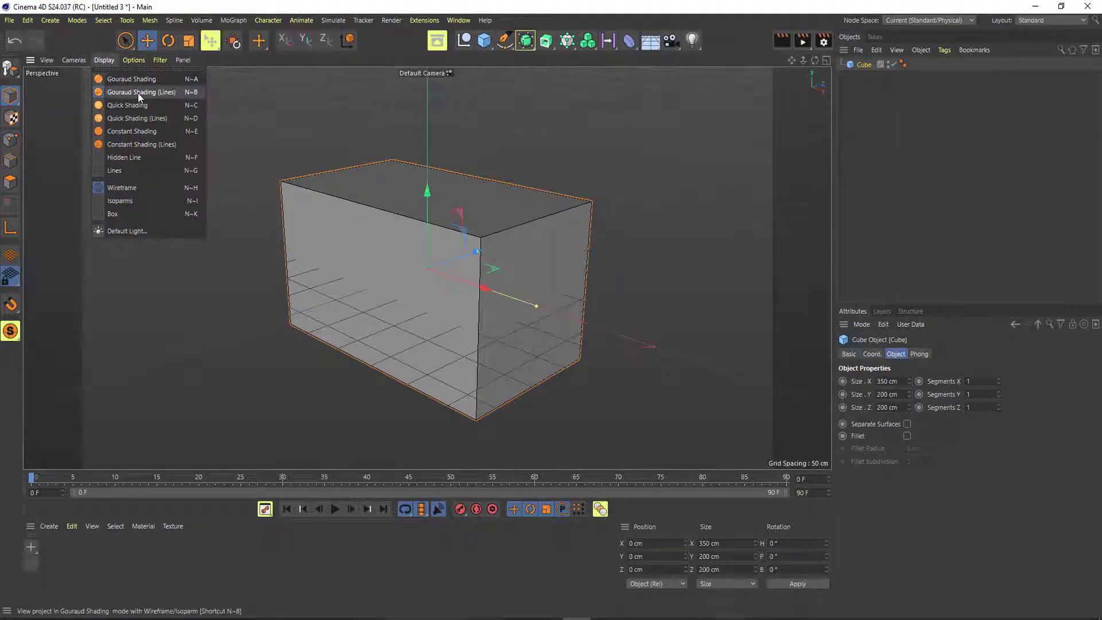
{"action": "left_click", "coordinate": [105, 60]}
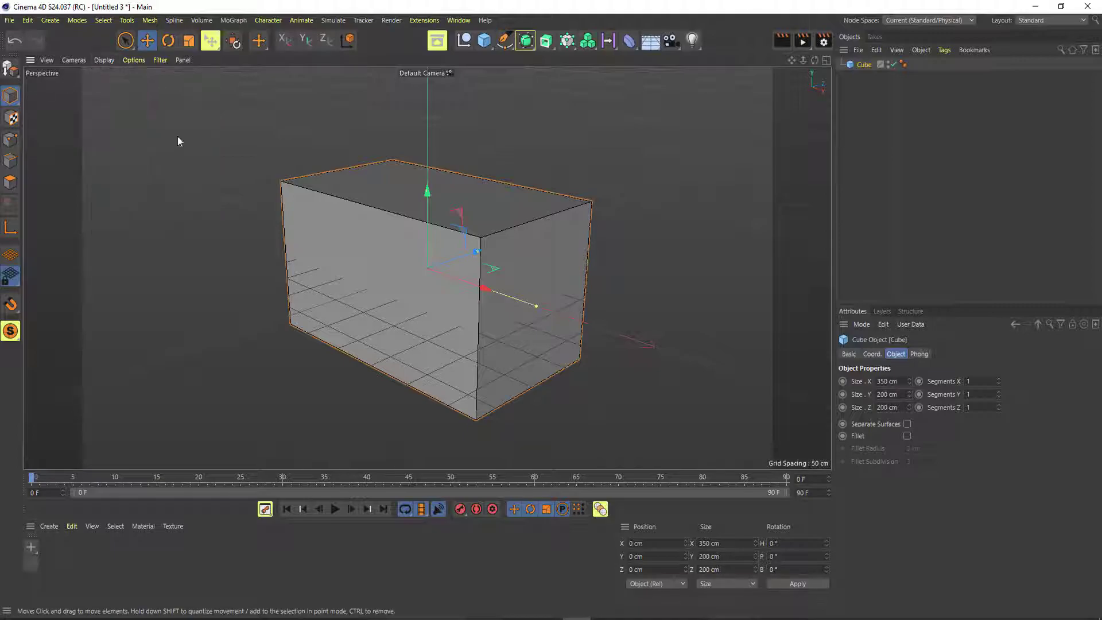
- Give the cube 50 X segments, 40 Z segments and a Y size of 2 cm
{"action": "left_click", "coordinate": [977, 381]}
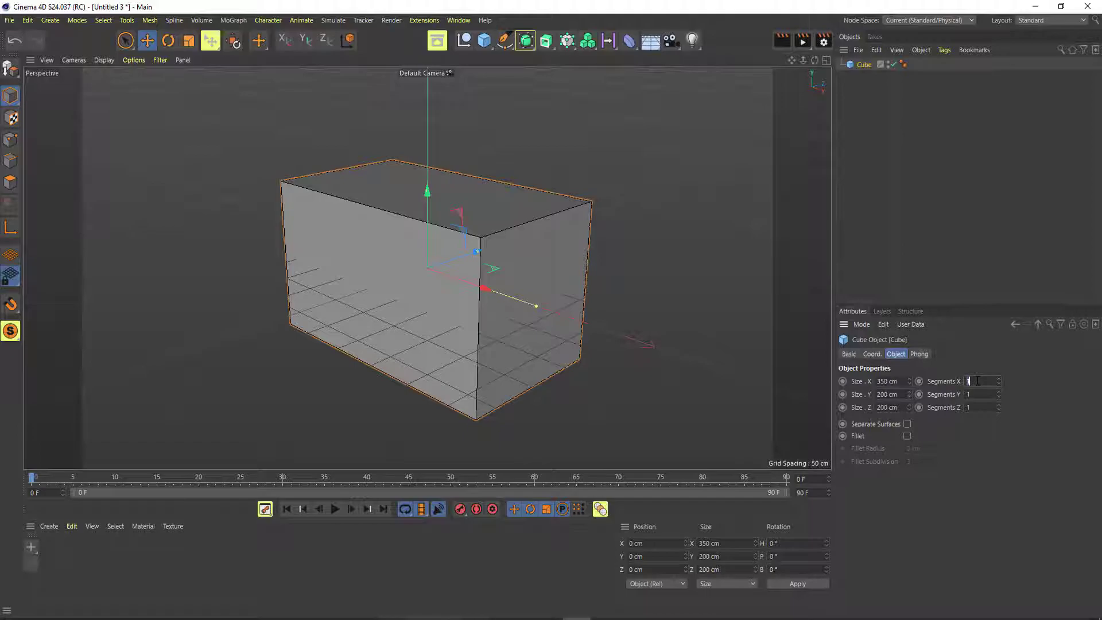
{"action": "type", "text": "50"}
{"action": "key", "text": "Return"}
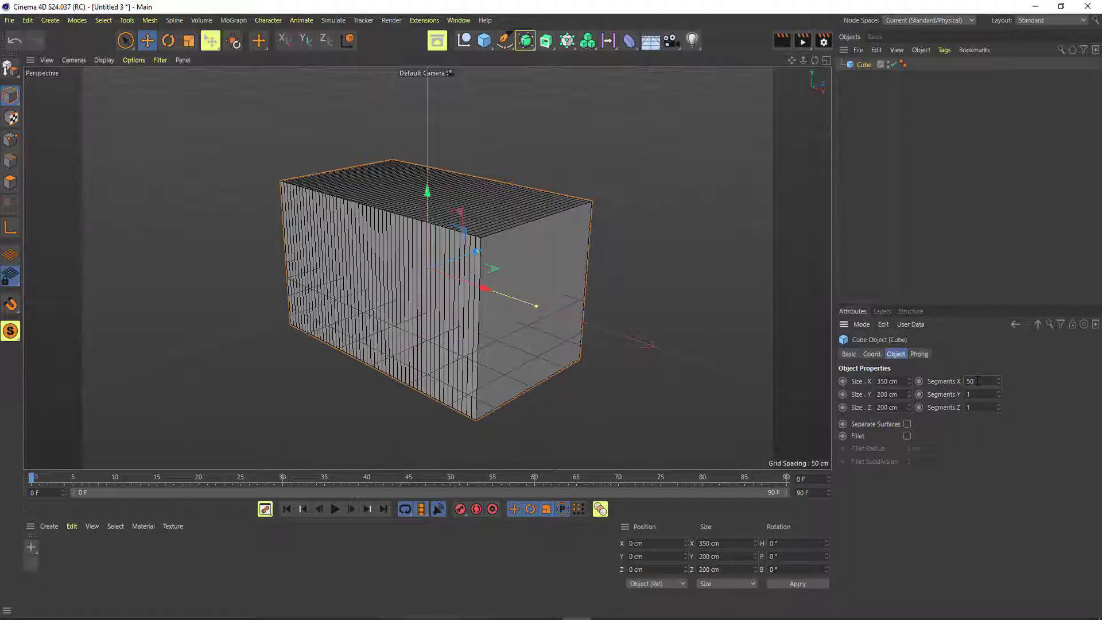
{"action": "left_click", "coordinate": [983, 406]}
{"action": "type", "text": "40"}
{"action": "key", "text": "Return"}
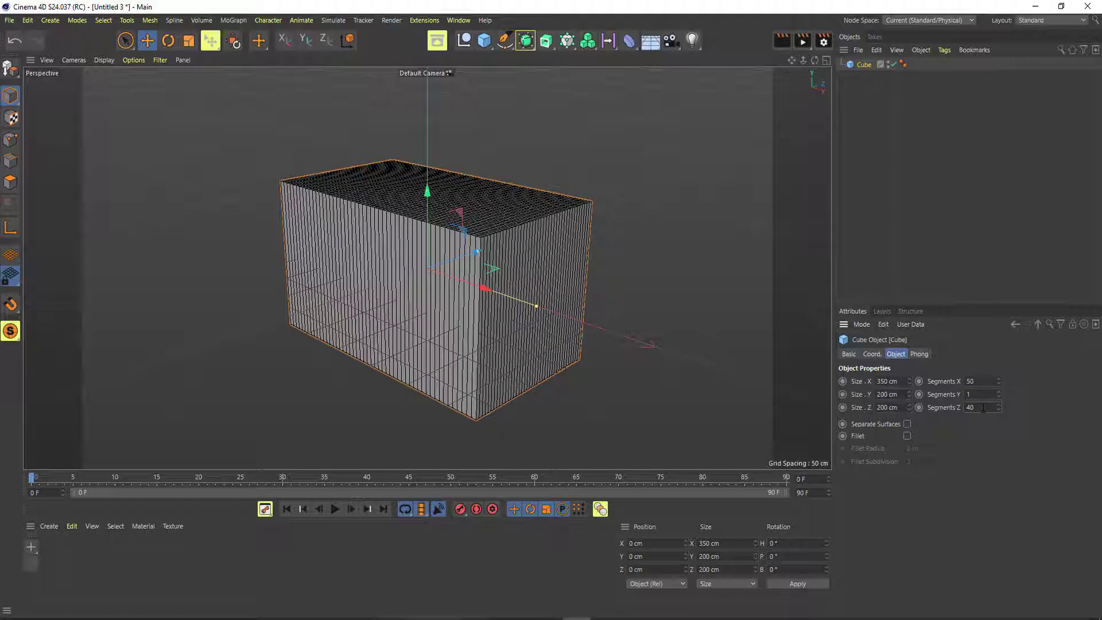
{"action": "left_click", "coordinate": [881, 396]}
{"action": "type", "text": "2"}
{"action": "key", "text": "Return"}
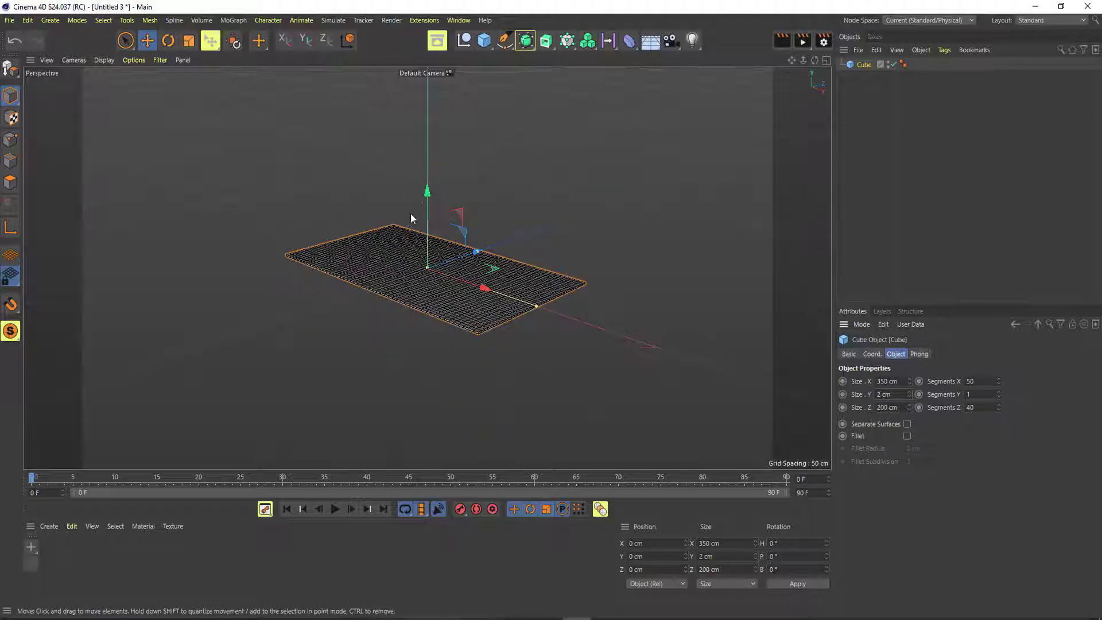
{"action": "left_click", "coordinate": [103, 59]}
- Return to plain shading and make the plate an editable polygon object
{"action": "left_click", "coordinate": [113, 78]}
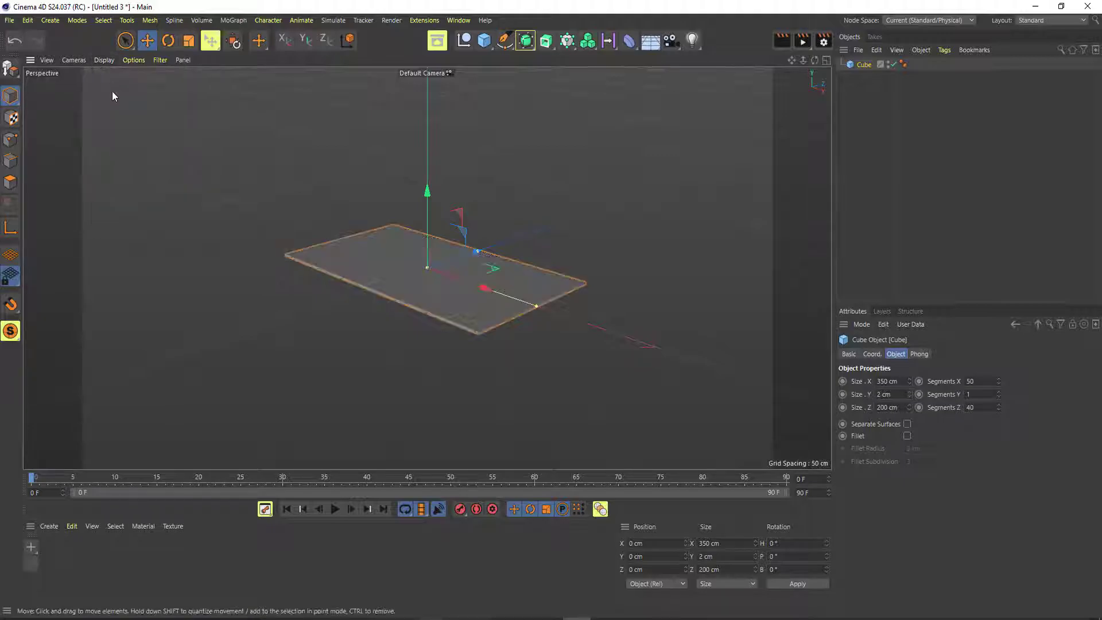
{"action": "left_click", "coordinate": [105, 61]}
{"action": "left_click", "coordinate": [143, 80]}
{"action": "left_click", "coordinate": [10, 71]}
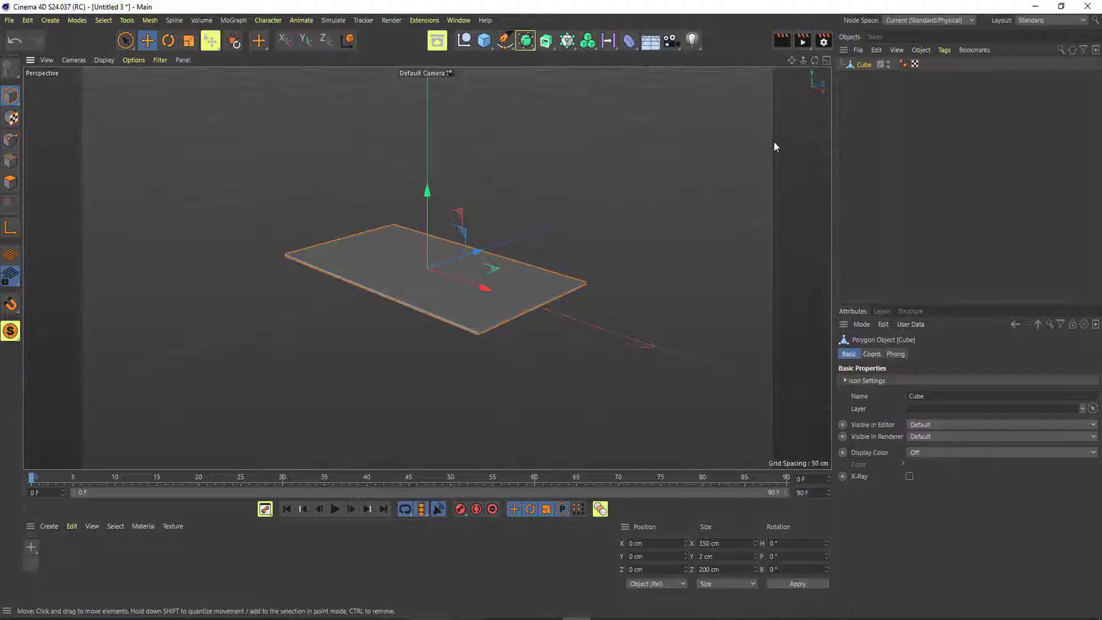
- Add a Cloth simulation tag to the Cube and raise its Iterations to 250
{"action": "right_click", "coordinate": [863, 64]}
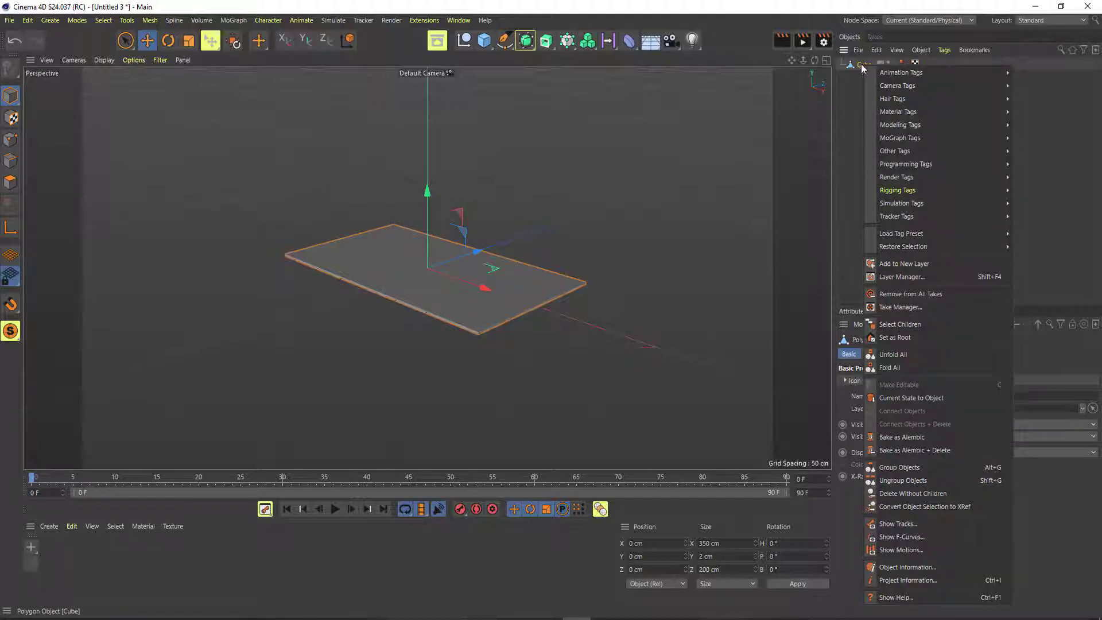
{"action": "left_click", "coordinate": [857, 64]}
{"action": "right_click", "coordinate": [856, 64]}
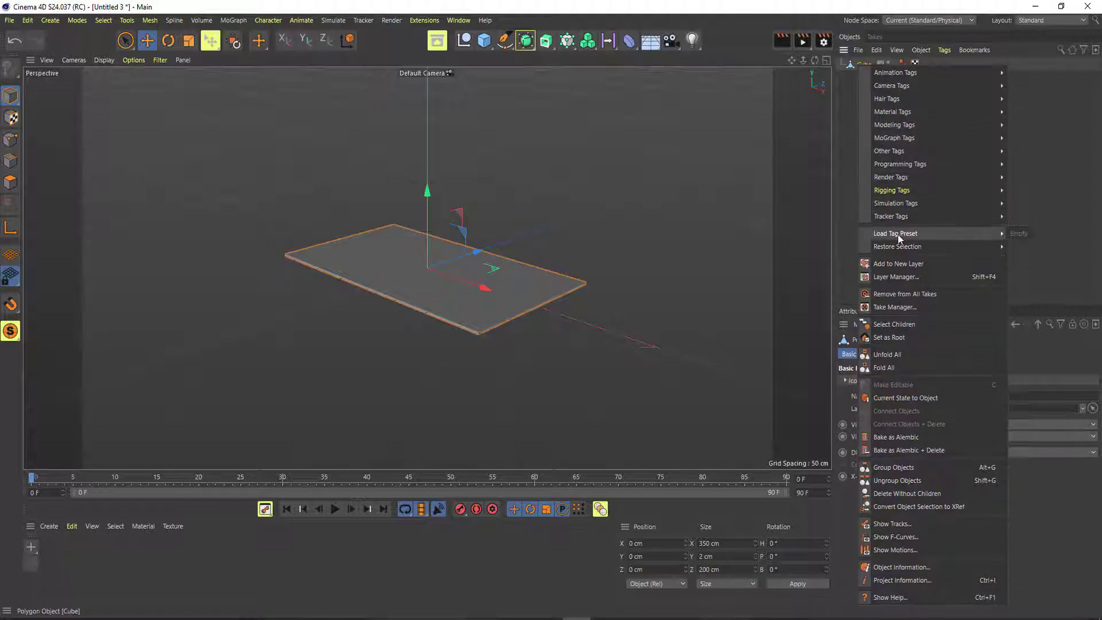
{"action": "mouse_move", "coordinate": [902, 205]}
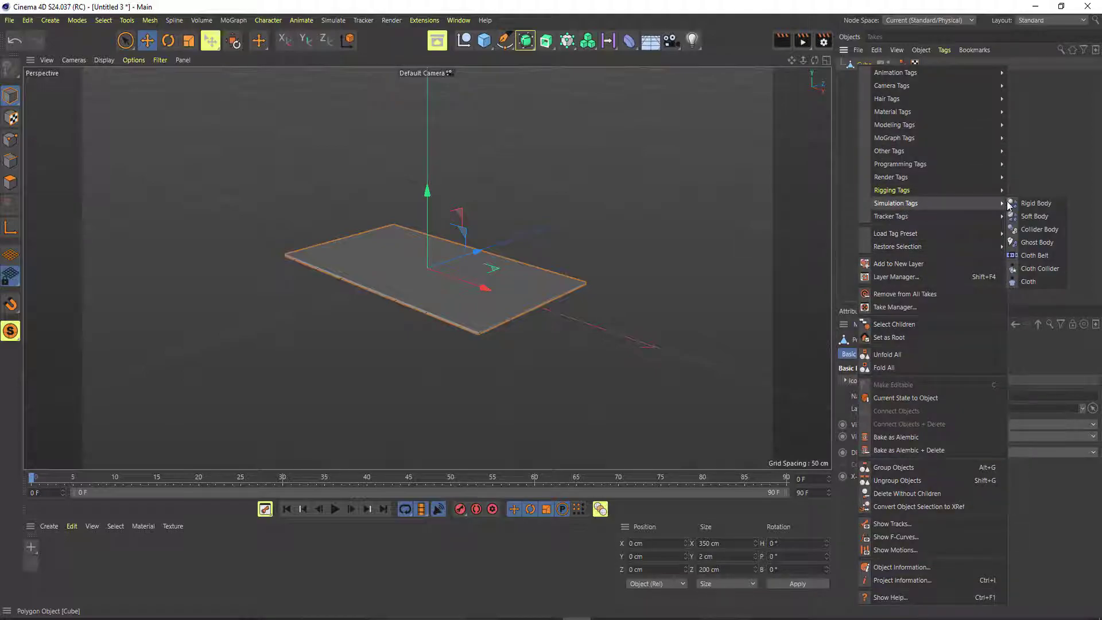
{"action": "left_click", "coordinate": [1028, 282]}
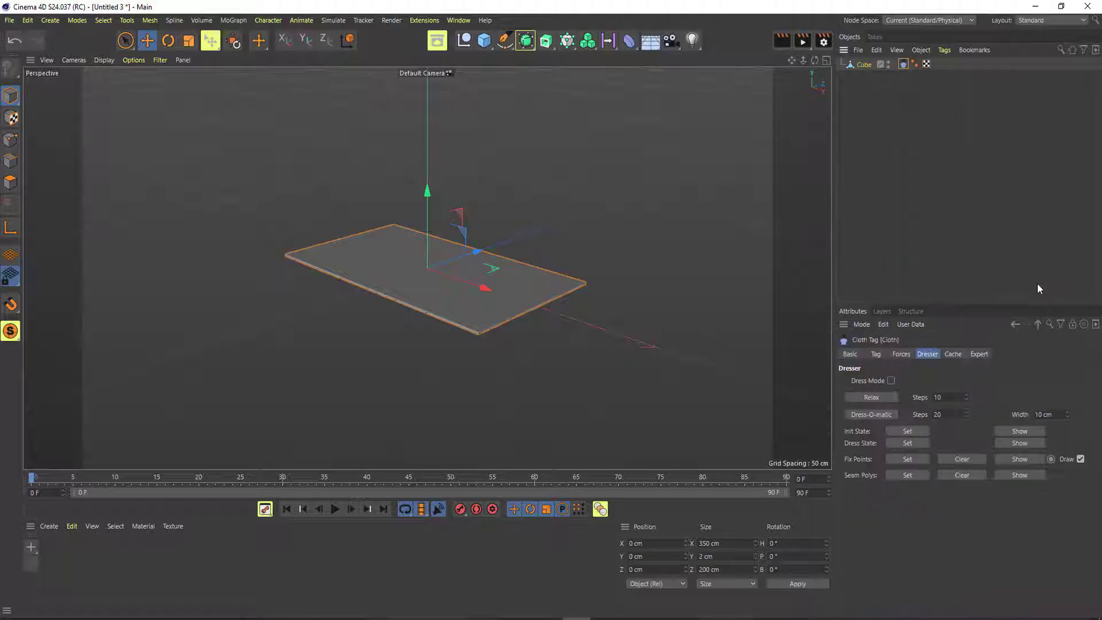
{"action": "left_click", "coordinate": [875, 354]}
{"action": "left_click", "coordinate": [898, 398]}
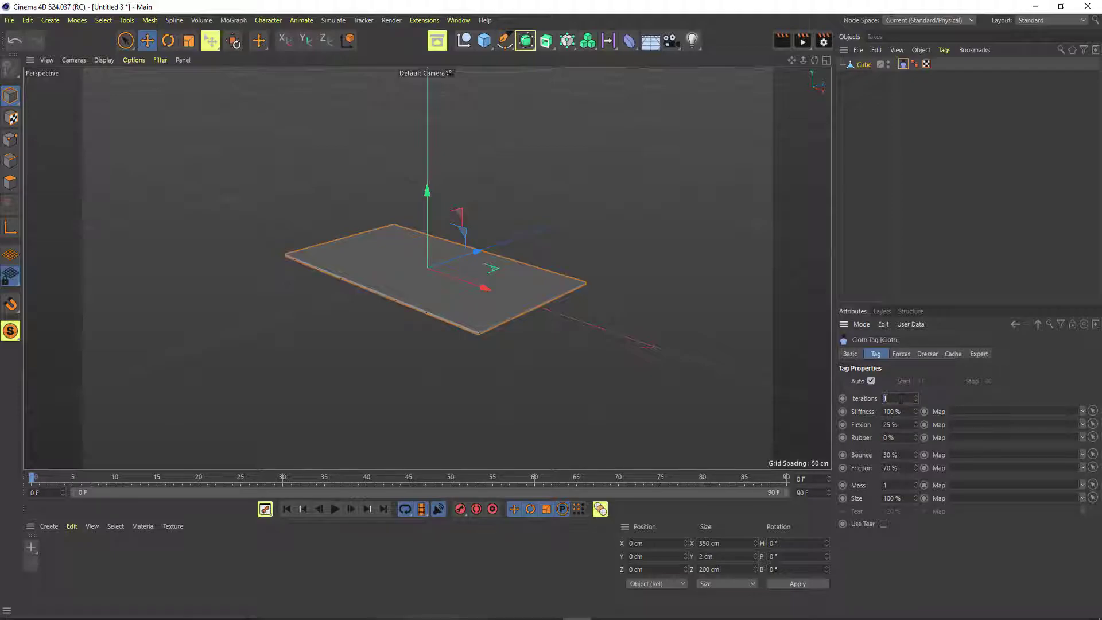
{"action": "type", "text": "250"}
- In the cloth Forces settings, set Gravity to 0 and Drag to 10 %
{"action": "left_click", "coordinate": [898, 355]}
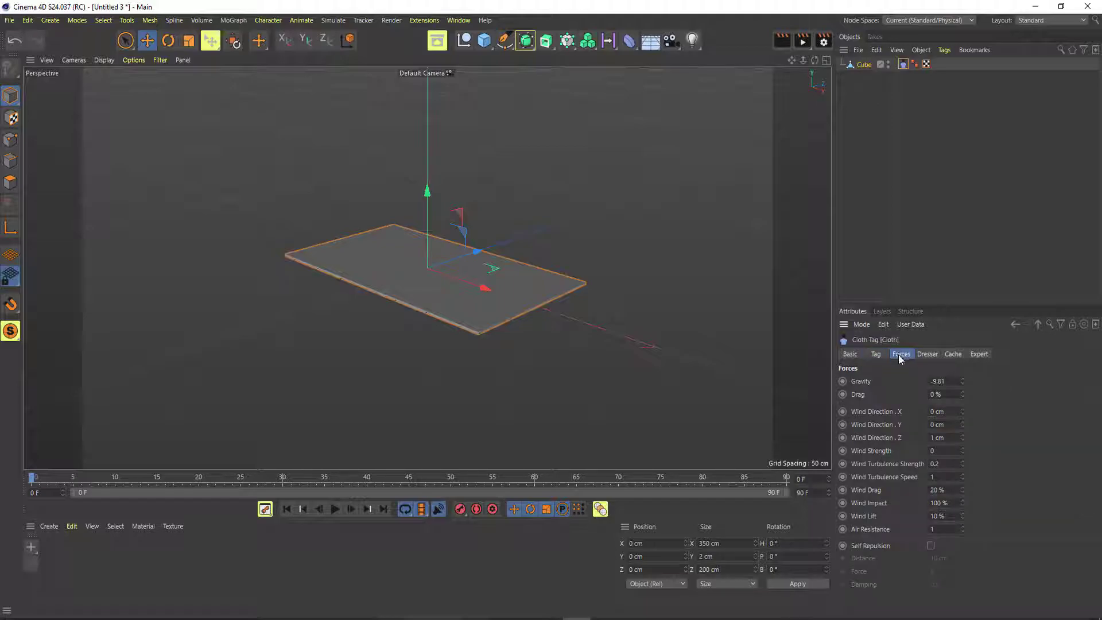
{"action": "left_click", "coordinate": [938, 382]}
{"action": "type", "text": "0"}
{"action": "key", "text": "Tab"}
{"action": "key", "text": "BackSpace"}
{"action": "type", "text": "10"}
{"action": "key", "text": "Return"}
{"action": "left_click", "coordinate": [862, 64]}
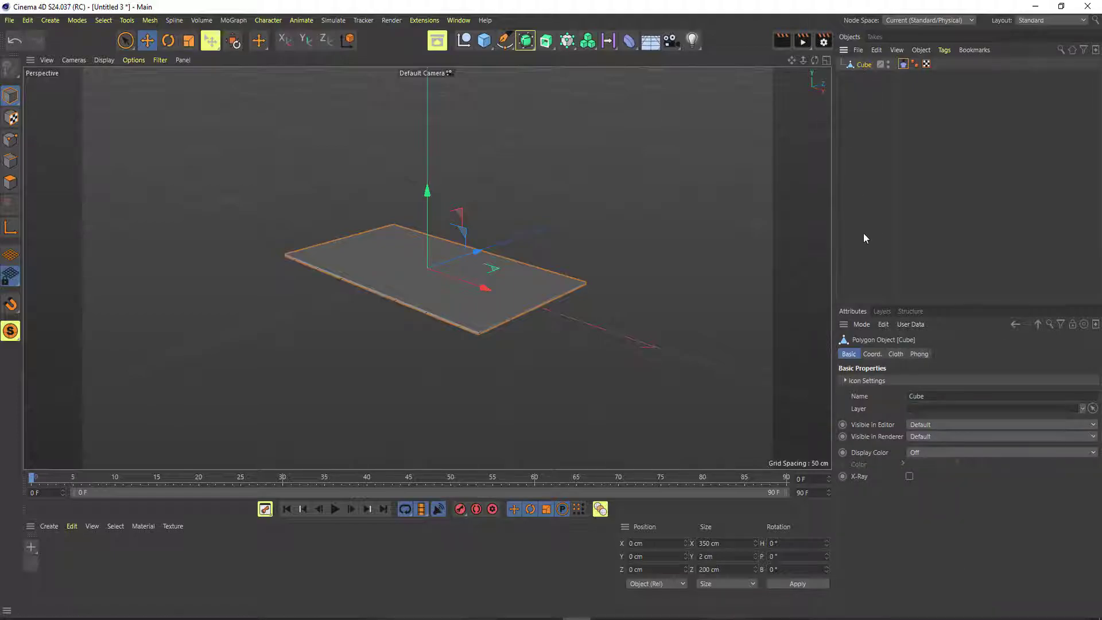
- Add an Attractor from Simulate > Forces and set its Strength to -4000
{"action": "left_click", "coordinate": [332, 19]}
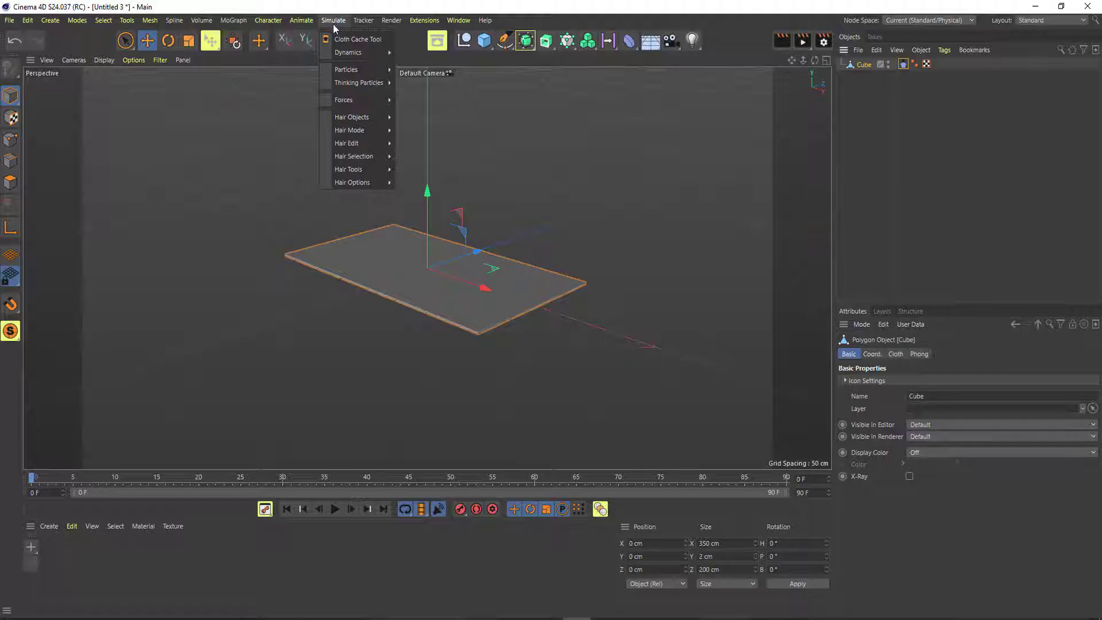
{"action": "mouse_move", "coordinate": [352, 103]}
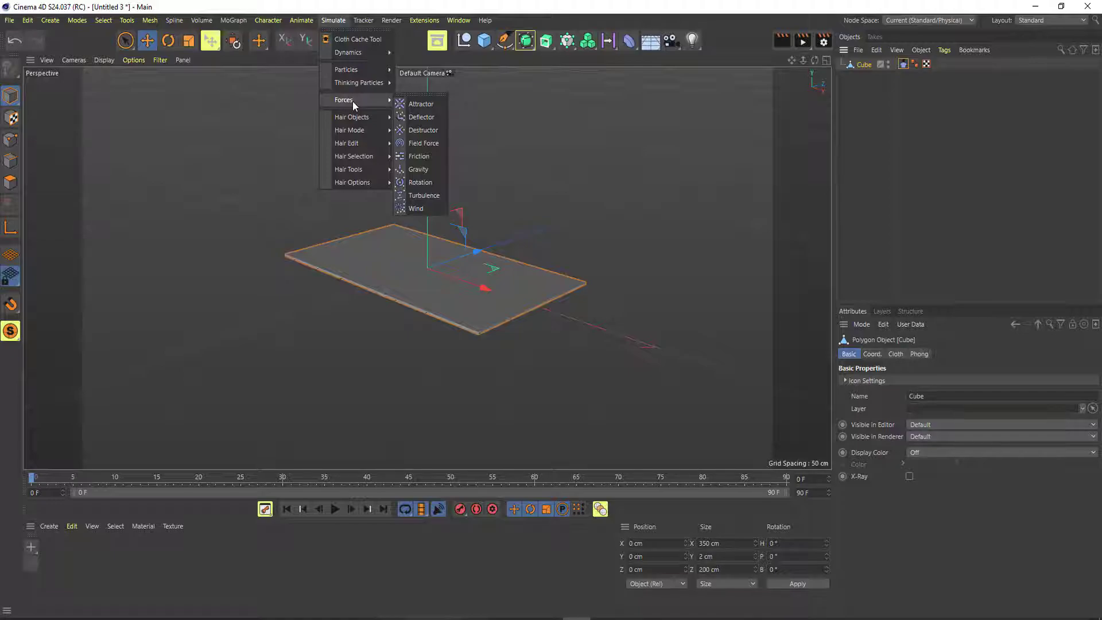
{"action": "left_click", "coordinate": [416, 104]}
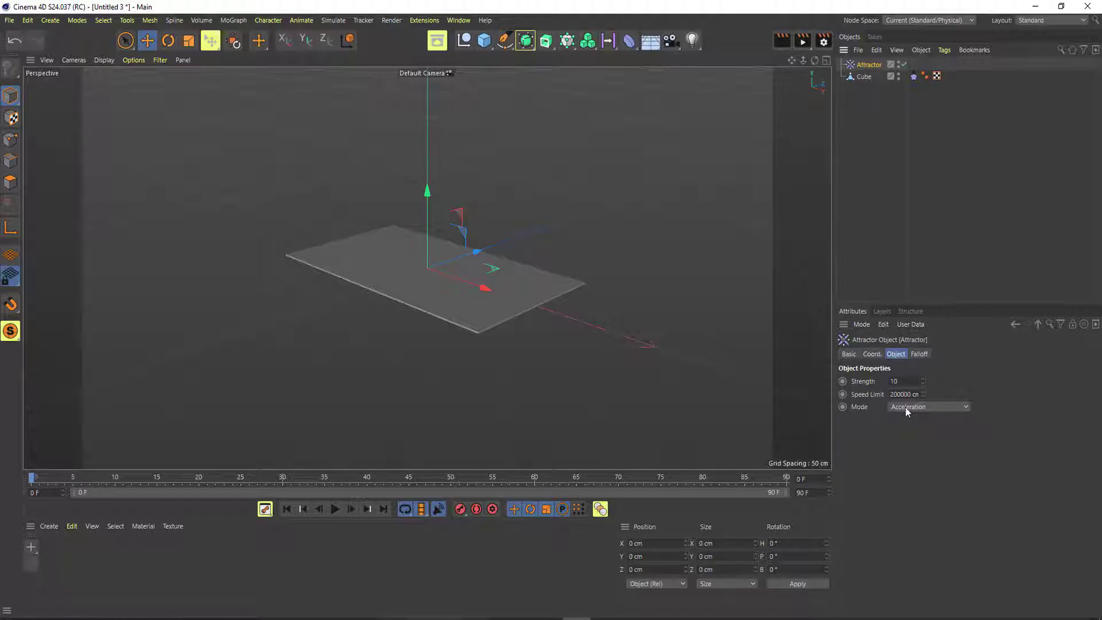
{"action": "left_click", "coordinate": [904, 378]}
{"action": "key", "text": "BackSpace"}
{"action": "type", "text": "-4000"}
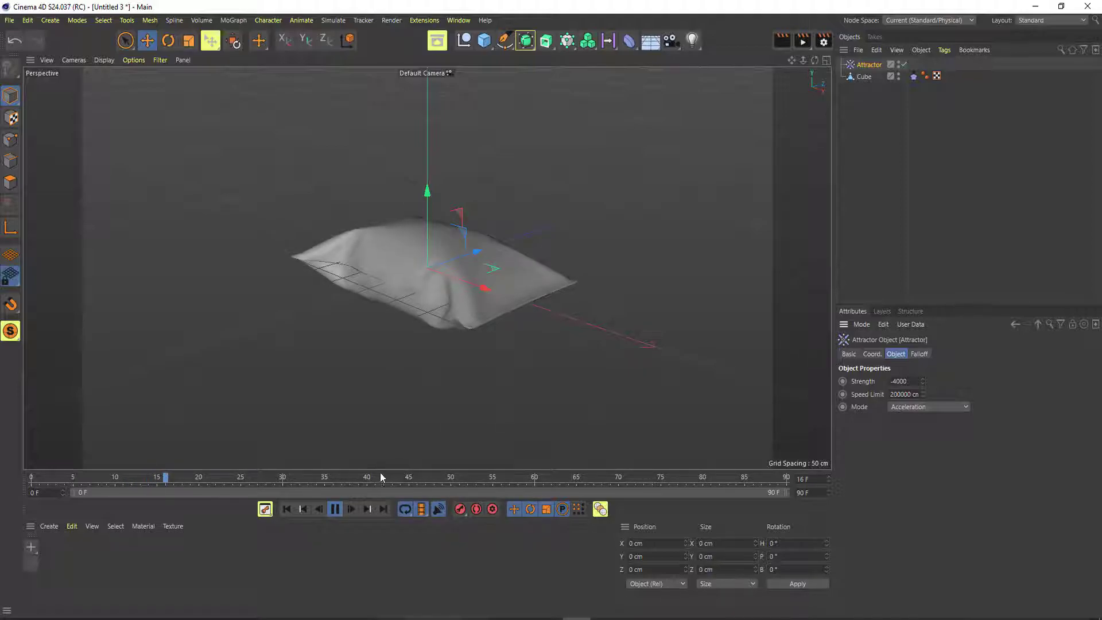
- Pause playback and, in the Cloth tag's Dresser settings, set the puffed shape as Init State
{"action": "left_click_drag", "start_coordinate": [373, 402], "coordinate": [643, 337], "text": "alt"}
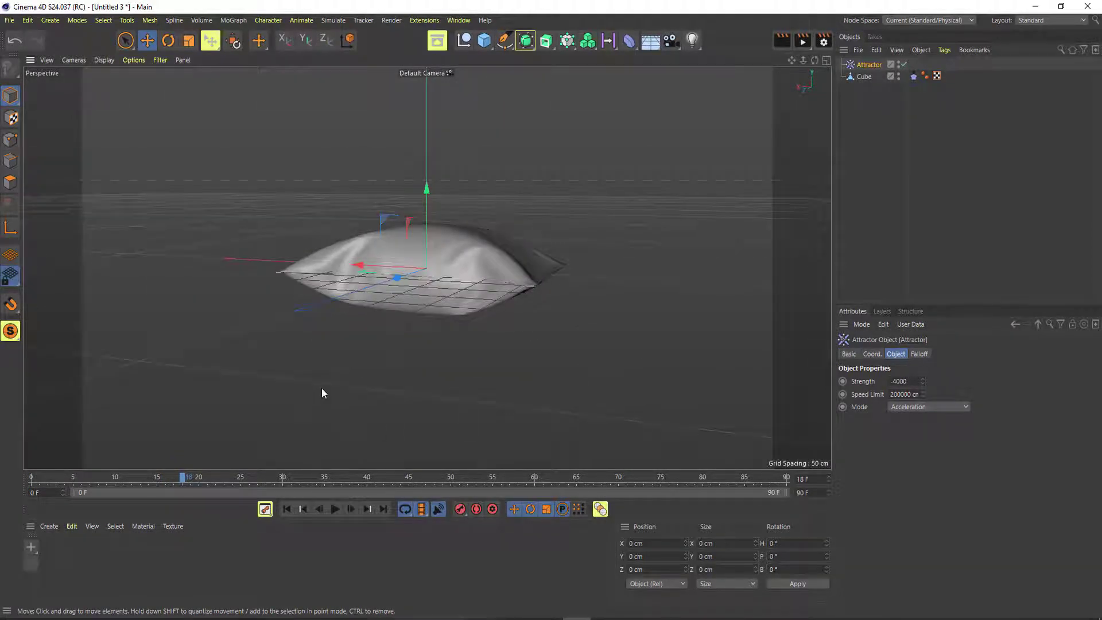
{"action": "left_click", "coordinate": [913, 77]}
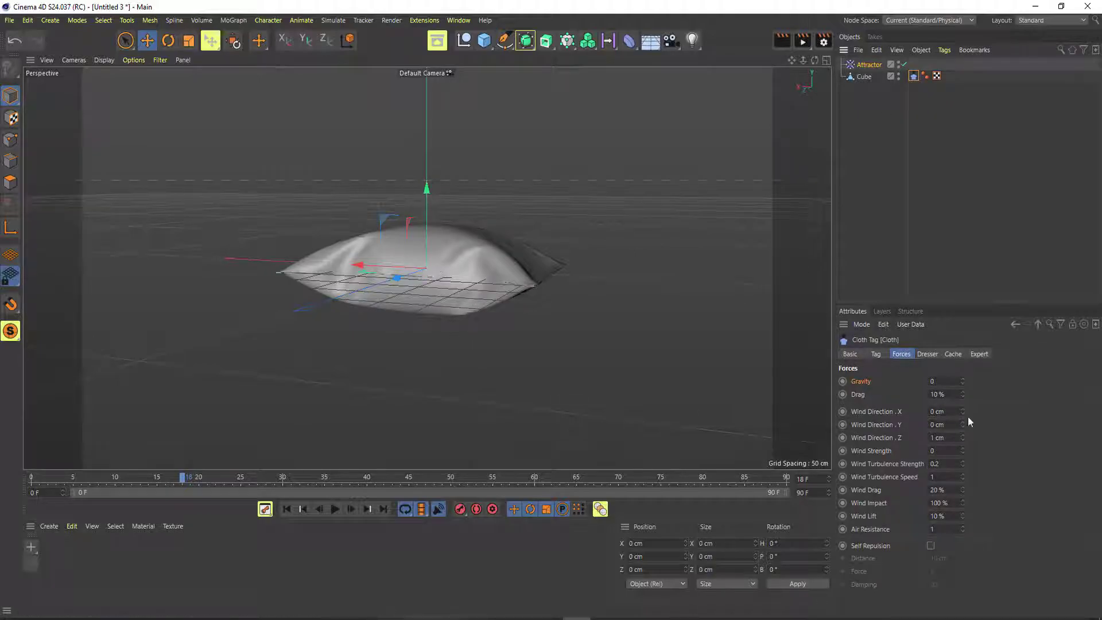
{"action": "left_click", "coordinate": [927, 354]}
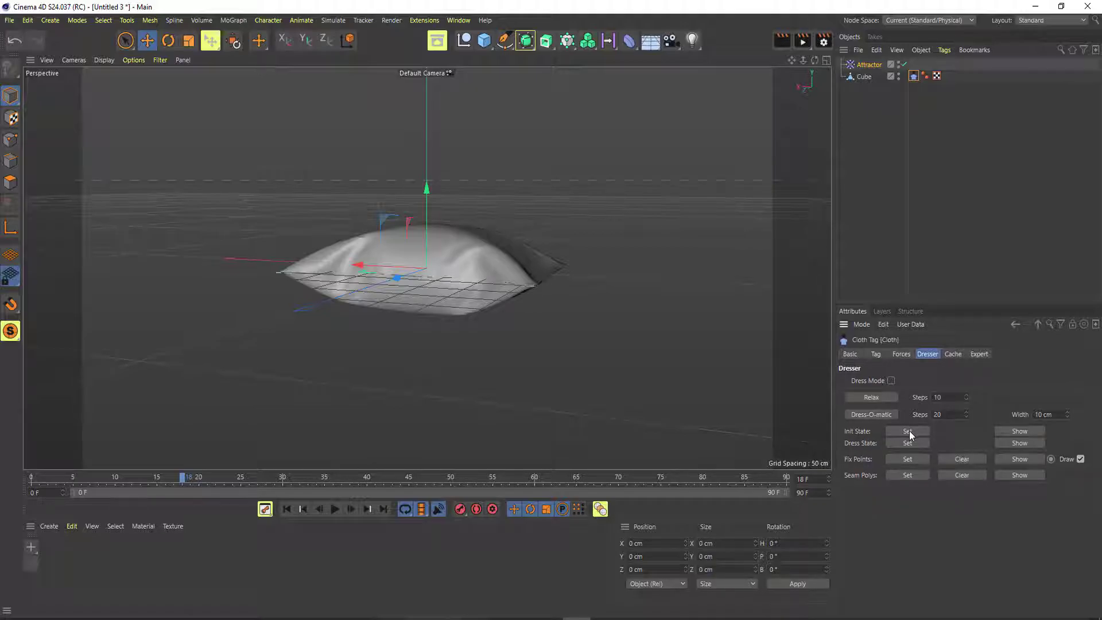
{"action": "left_click", "coordinate": [287, 510]}
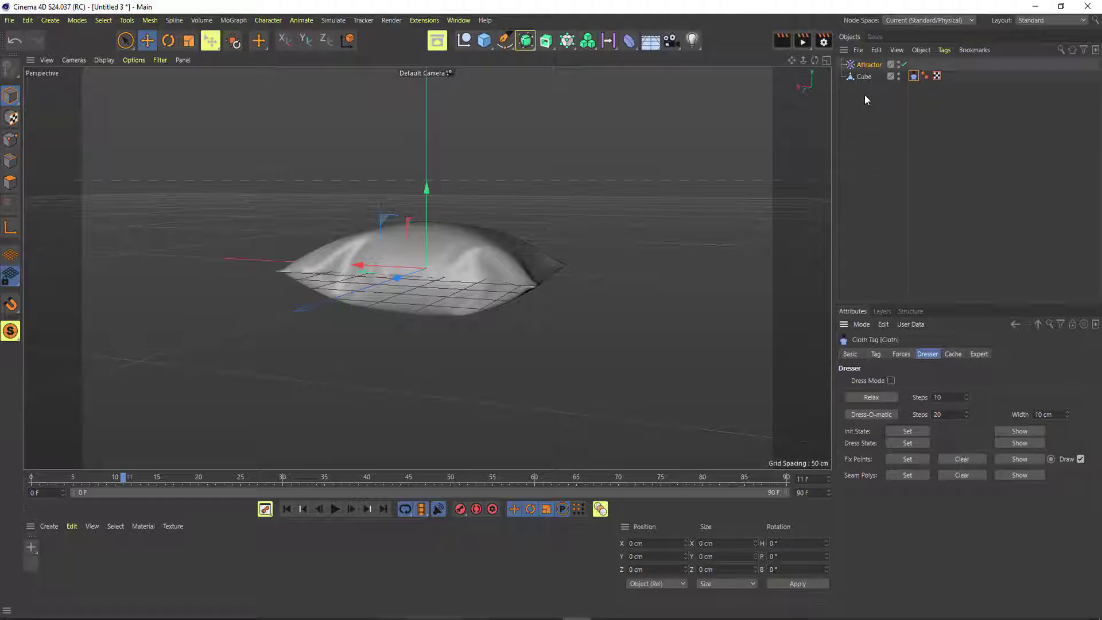
- Merge the Attractor and Cube into one mesh with Connect Objects + Delete
{"action": "left_click_drag", "start_coordinate": [862, 98], "coordinate": [865, 56]}
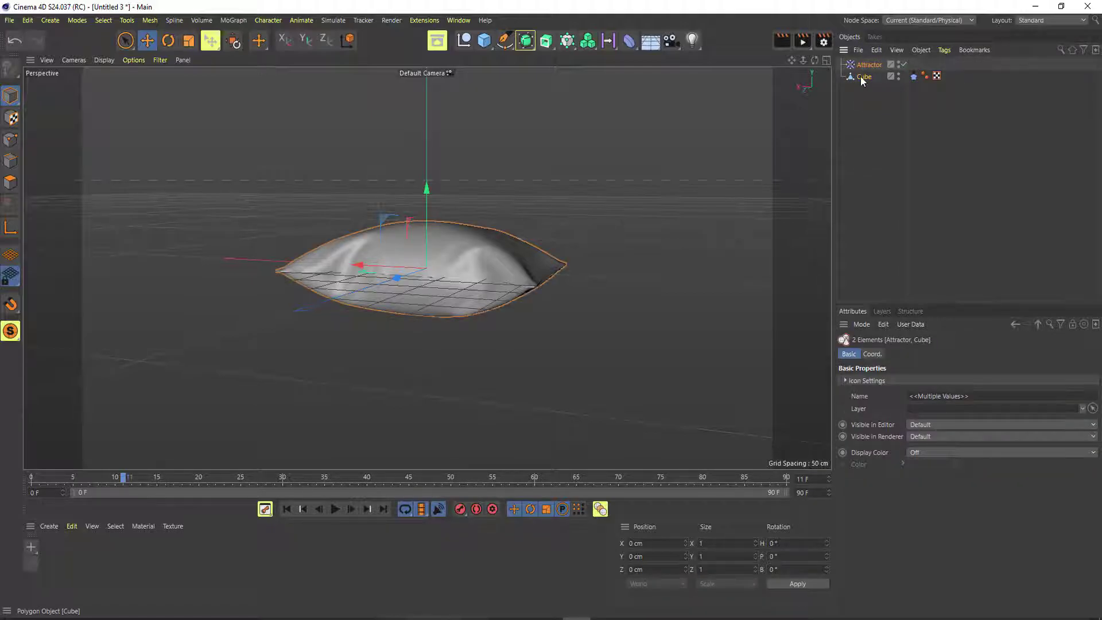
{"action": "right_click", "coordinate": [859, 76]}
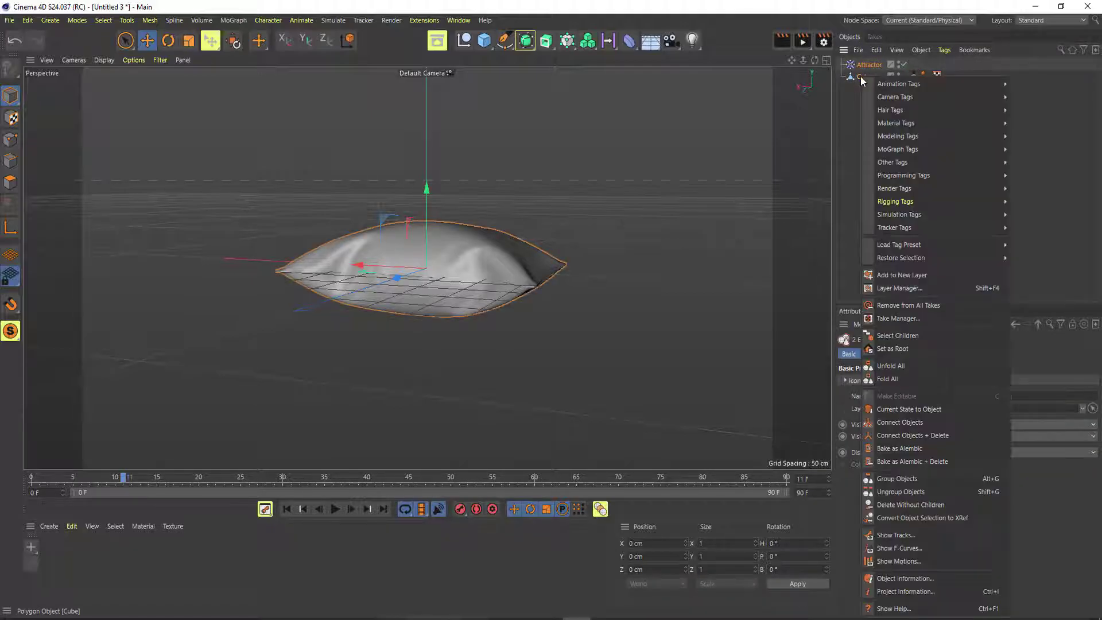
{"action": "left_click", "coordinate": [920, 434]}
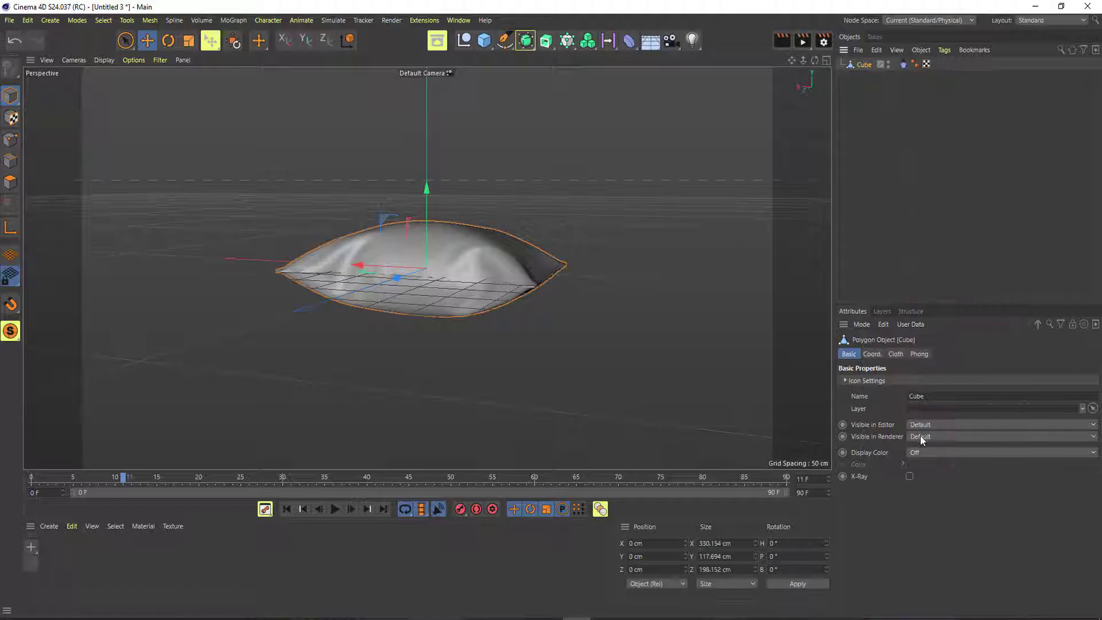
- Delete the Cube's Cloth tag and inspect the static pillow from above
{"action": "left_click", "coordinate": [903, 63]}
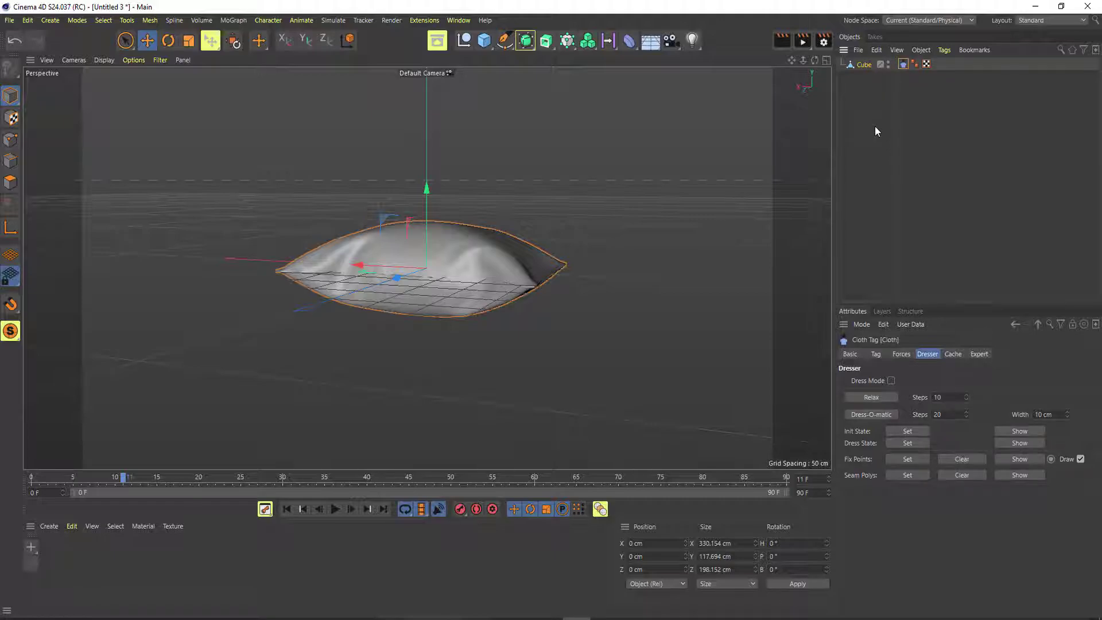
{"action": "key", "text": "Delete"}
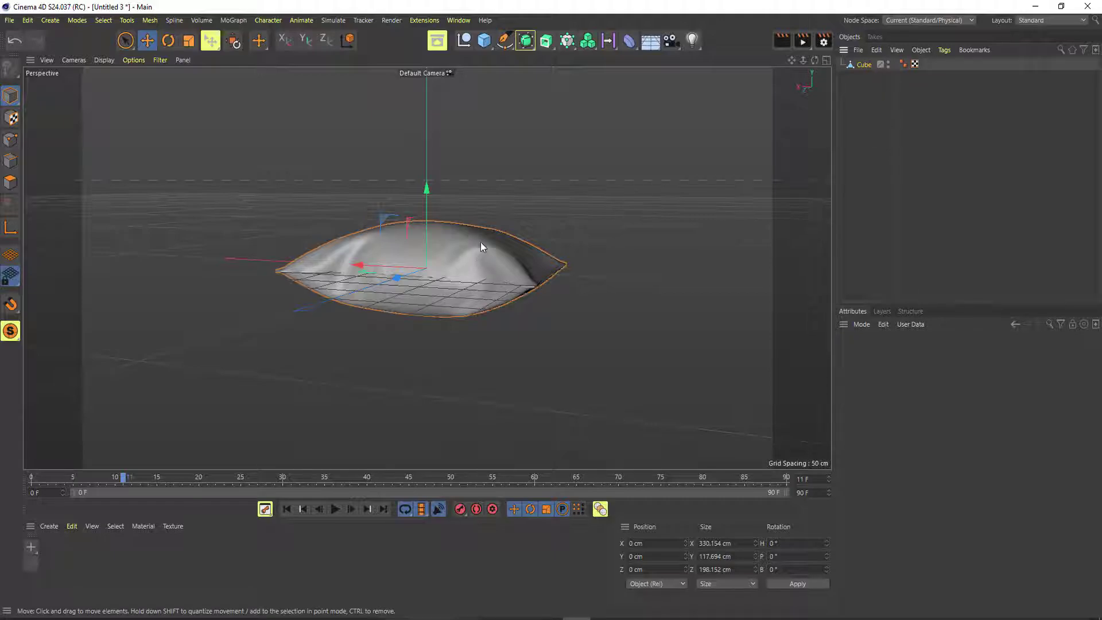
{"action": "left_click_drag", "start_coordinate": [480, 246], "coordinate": [428, 146], "text": "alt"}
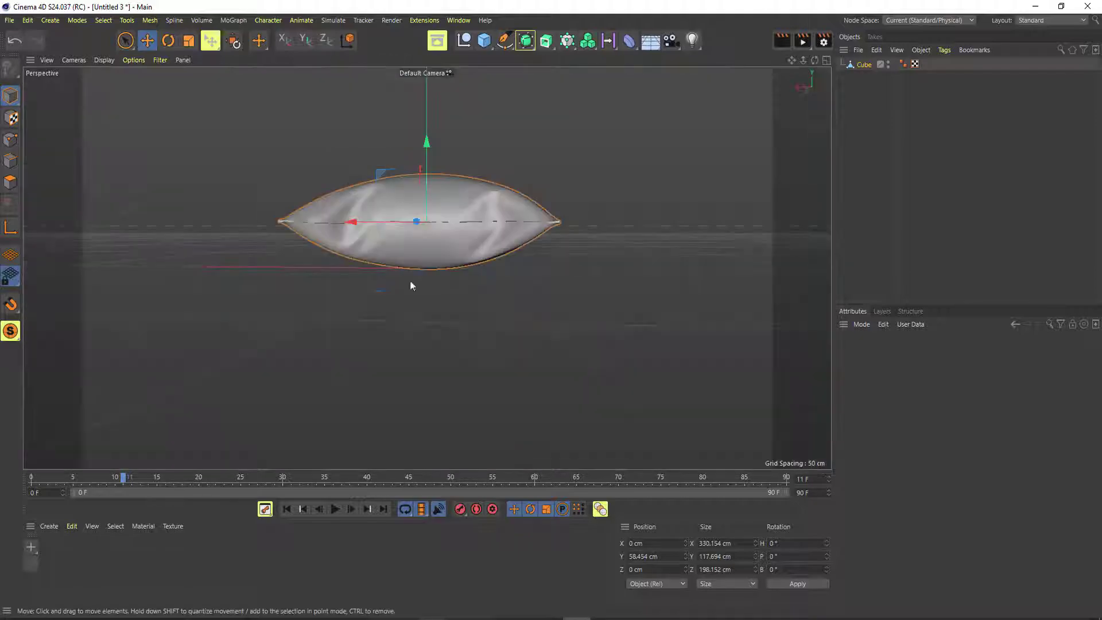
{"action": "left_click_drag", "start_coordinate": [410, 285], "coordinate": [470, 322], "text": "alt"}
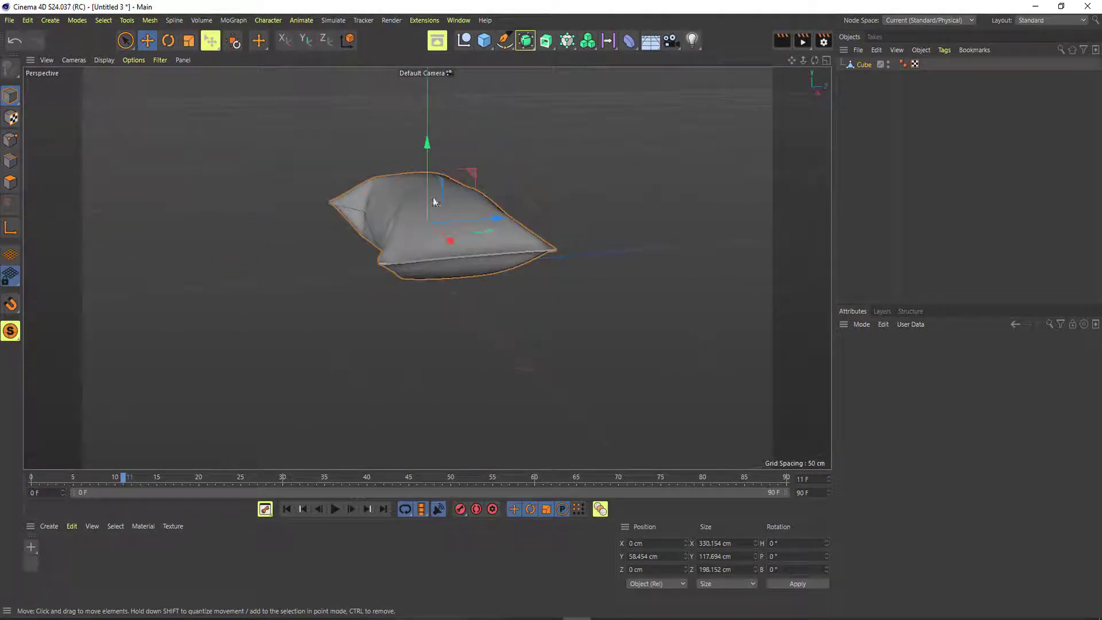
- Parent the Cube under a Subdivision Surface and set both subdivision levels to 3
{"action": "left_click", "coordinate": [526, 41], "text": "alt"}
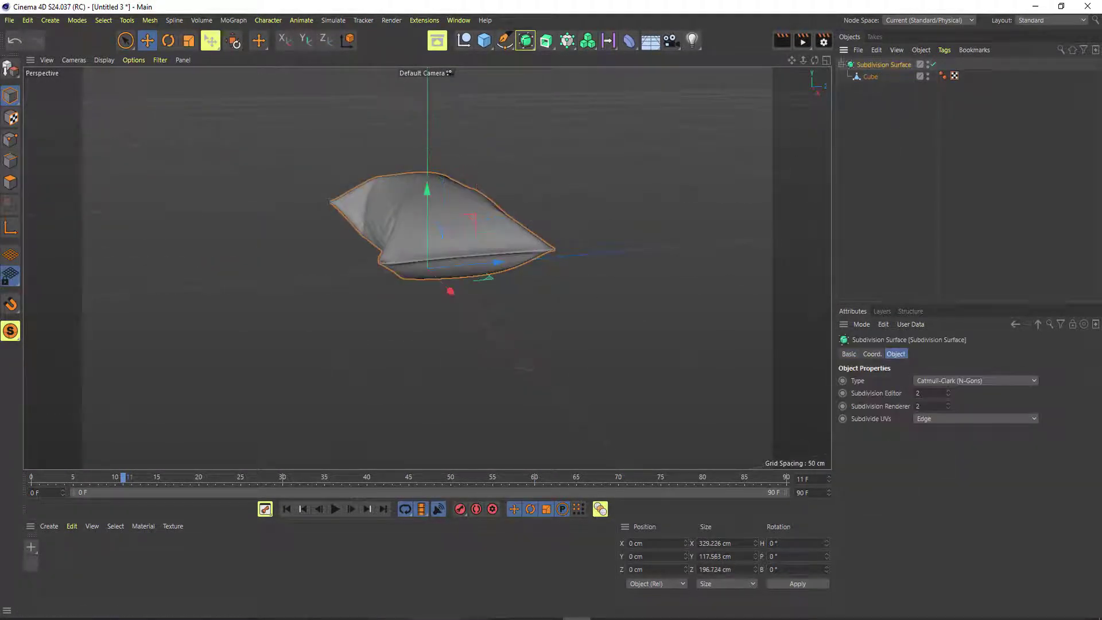
{"action": "left_click", "coordinate": [928, 405]}
{"action": "type", "text": "3"}
{"action": "left_click", "coordinate": [927, 392]}
{"action": "type", "text": "3"}
- Correct the Subdivision Editor and Renderer levels, then drag the bedsheet2 image into the Material Manager
{"action": "left_click", "coordinate": [926, 392]}
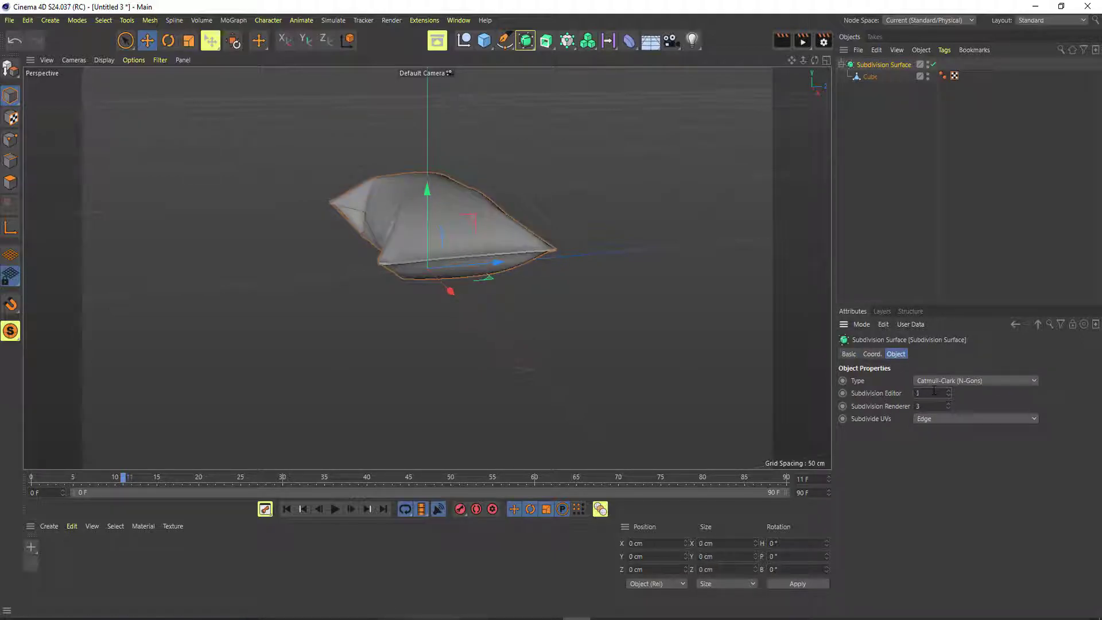
{"action": "type", "text": "1"}
{"action": "left_click", "coordinate": [926, 406]}
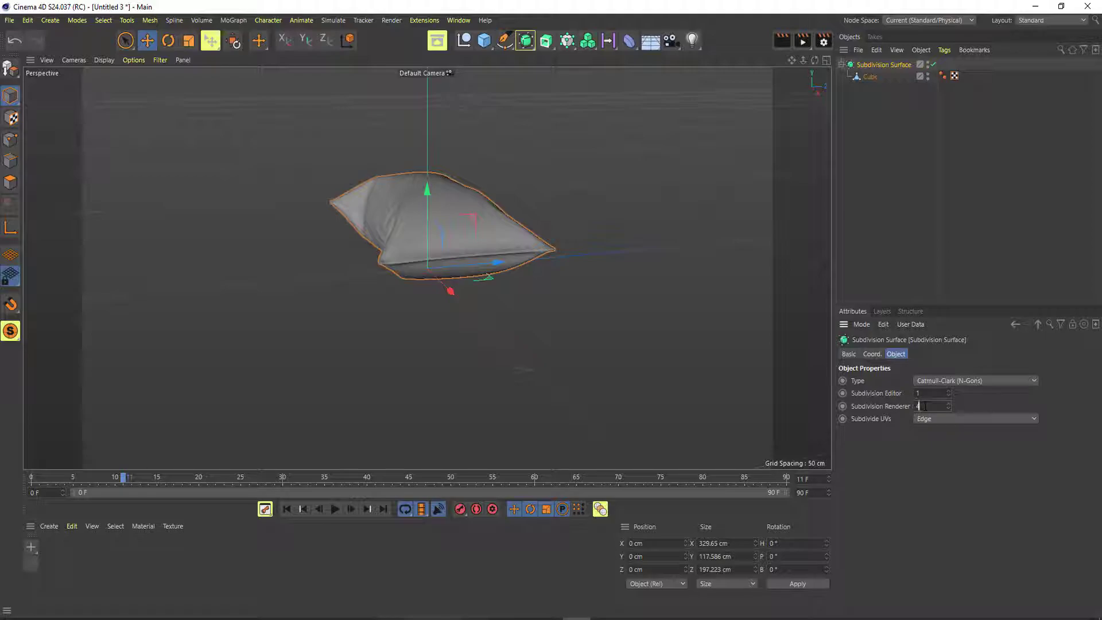
{"action": "type", "text": "2"}
{"action": "type", "text": "3"}
{"action": "left_click_drag", "start_coordinate": [588, 332], "coordinate": [799, 104], "text": "alt"}
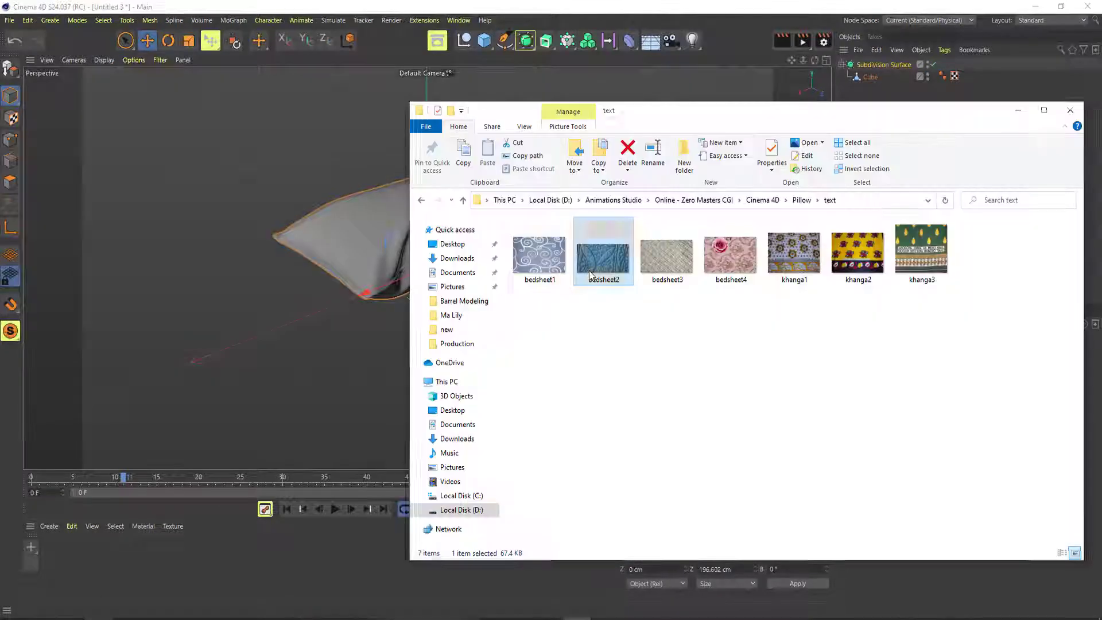
{"action": "left_click_drag", "start_coordinate": [591, 275], "coordinate": [538, 252]}
- Accept copying the bedsheet2 texture into the project and create the Mat fabric material
{"action": "left_click", "coordinate": [634, 369]}
{"action": "left_click", "coordinate": [55, 557]}
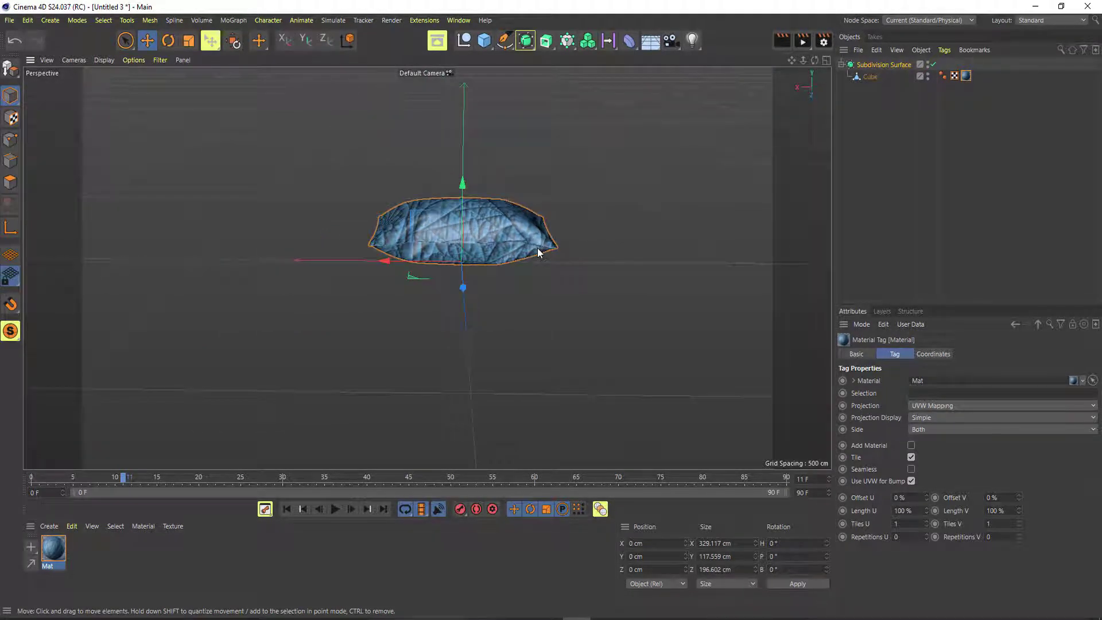